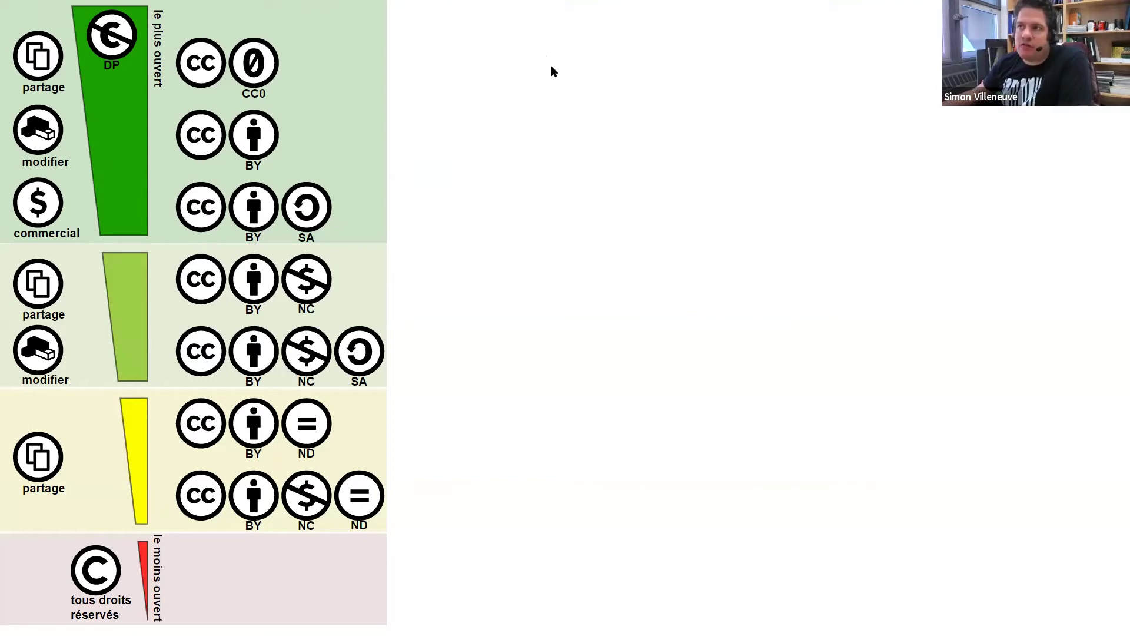
- Leave the full-screen view and close the two Wikimedia image pages, including the Creative Commons license spectrum
key(F11)
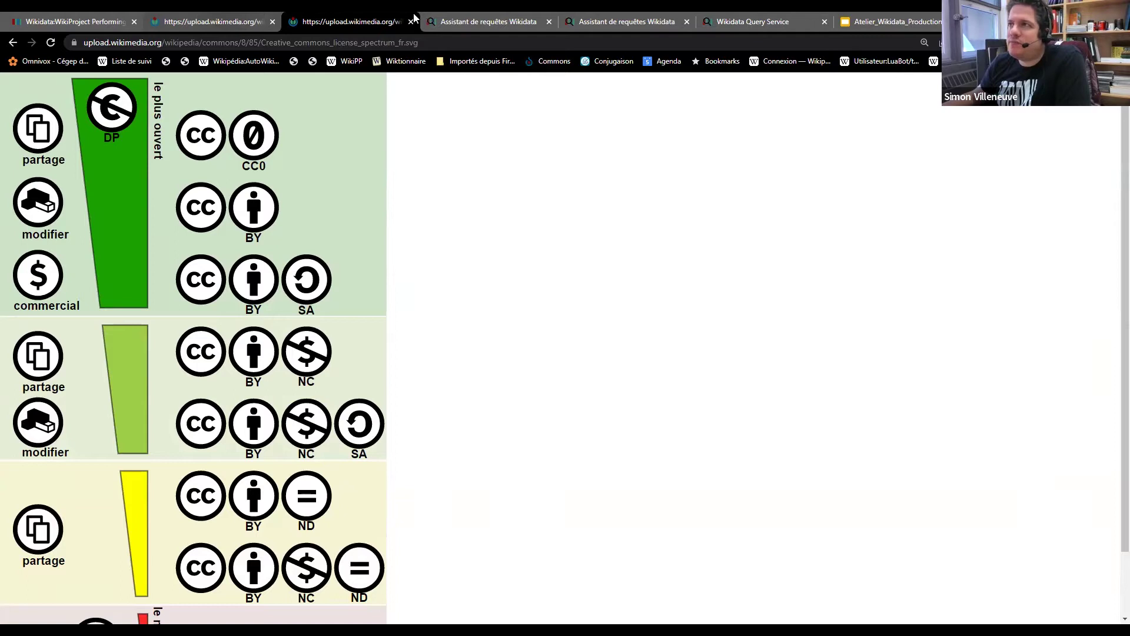
click(411, 21)
click(265, 23)
click(272, 22)
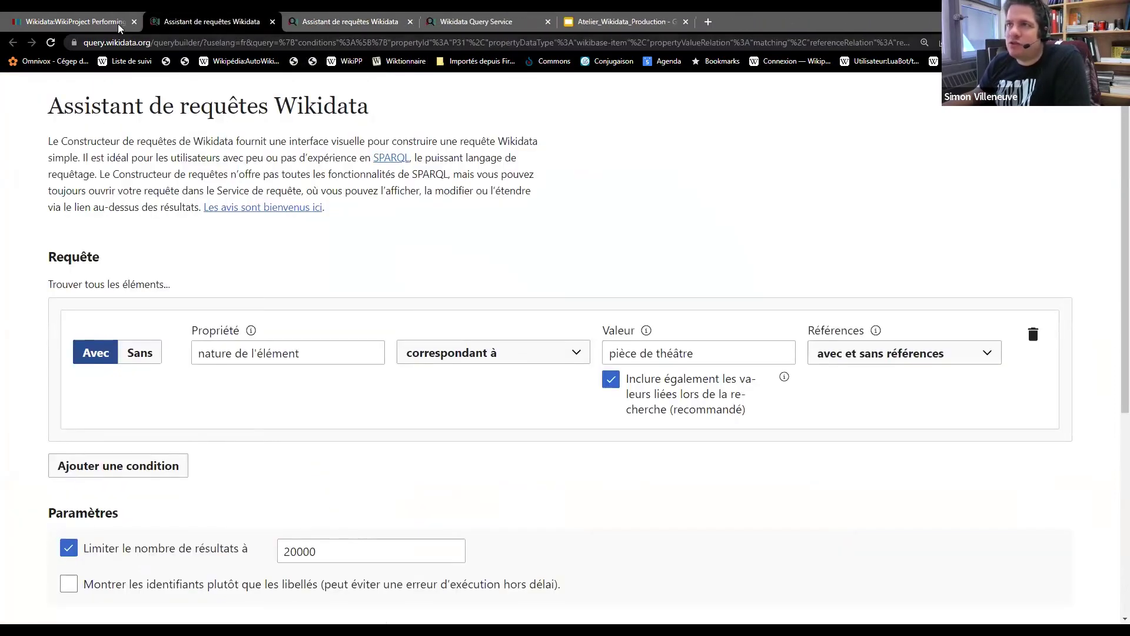
- Go through the Atelier 4 outline on the WikiProject Performing arts page, from the project overview to the Théorie section and examples
click(83, 24)
scroll(581, 340, down, 2)
scroll(584, 346, up, 2)
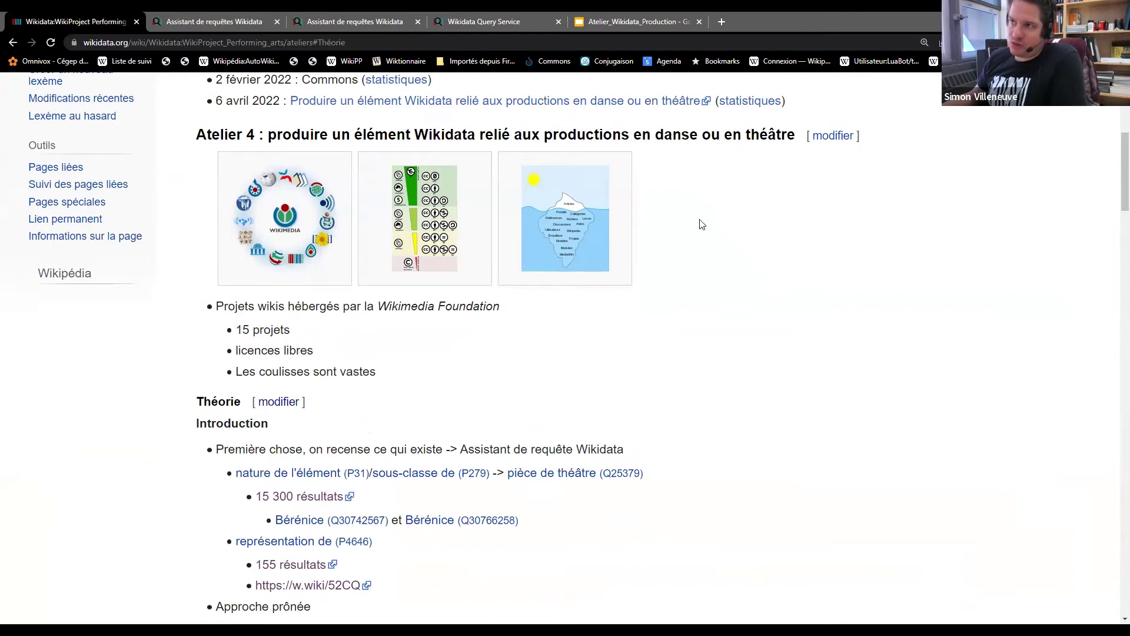
scroll(701, 225, down, 5)
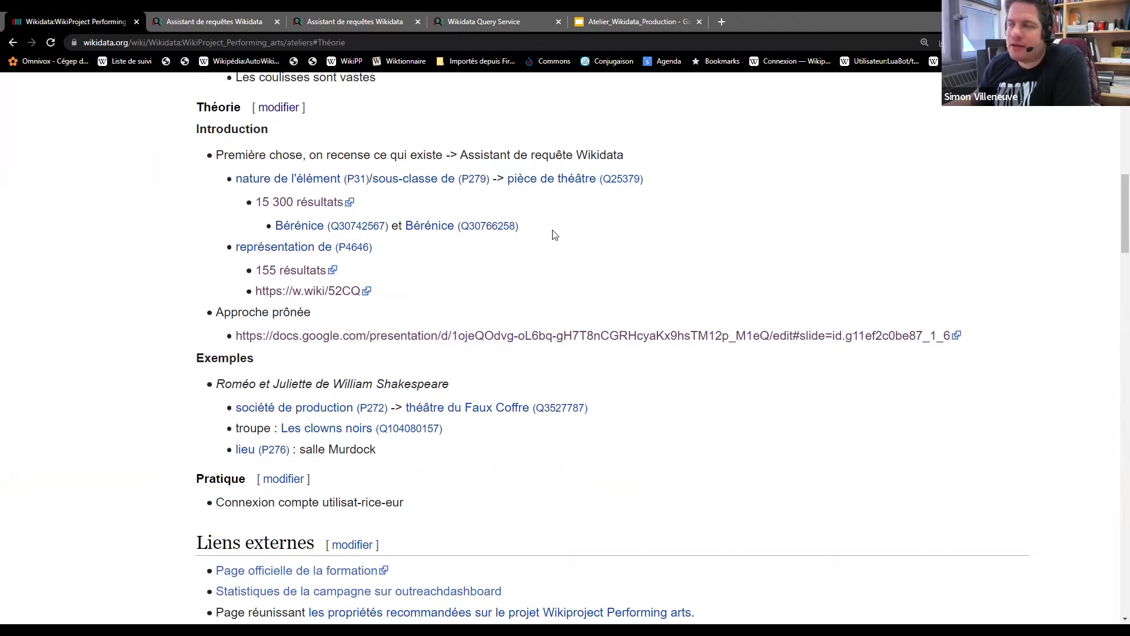
- Run the prepared Wikidata query for items whose nature de l'élément is pièce de théâtre, with the 20000-result limit
click(217, 22)
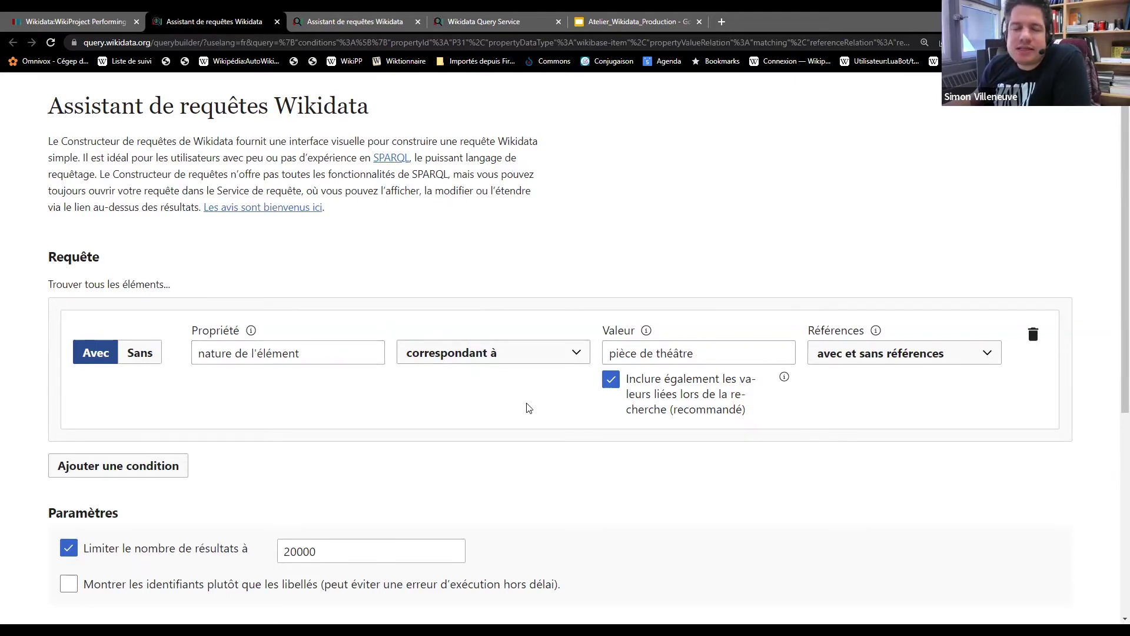
scroll(405, 356, down, 4)
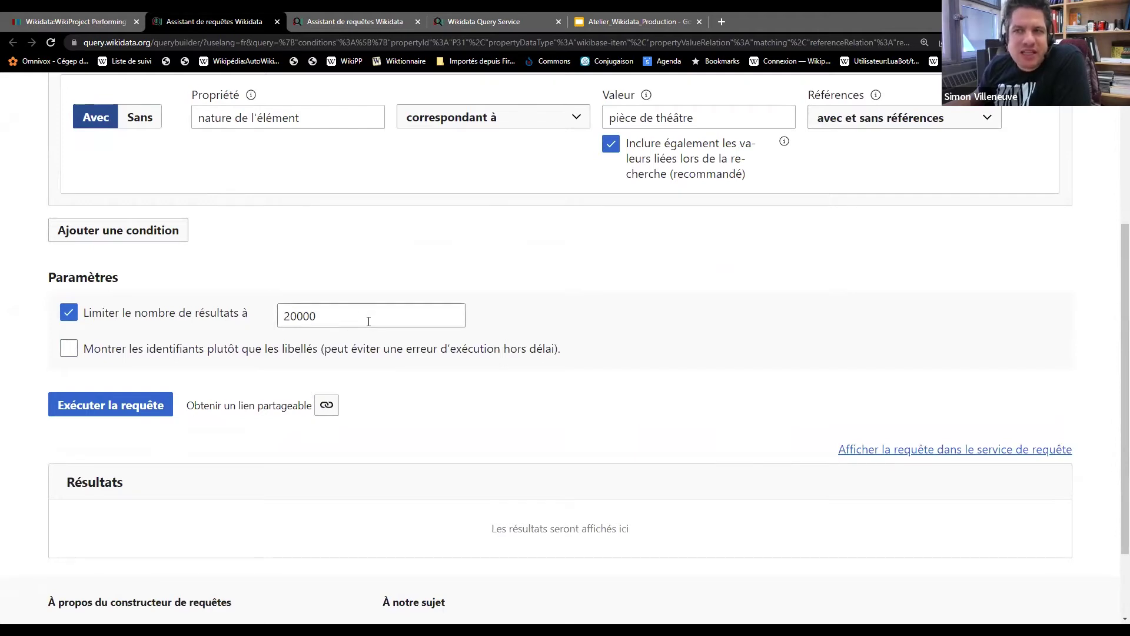
click(125, 404)
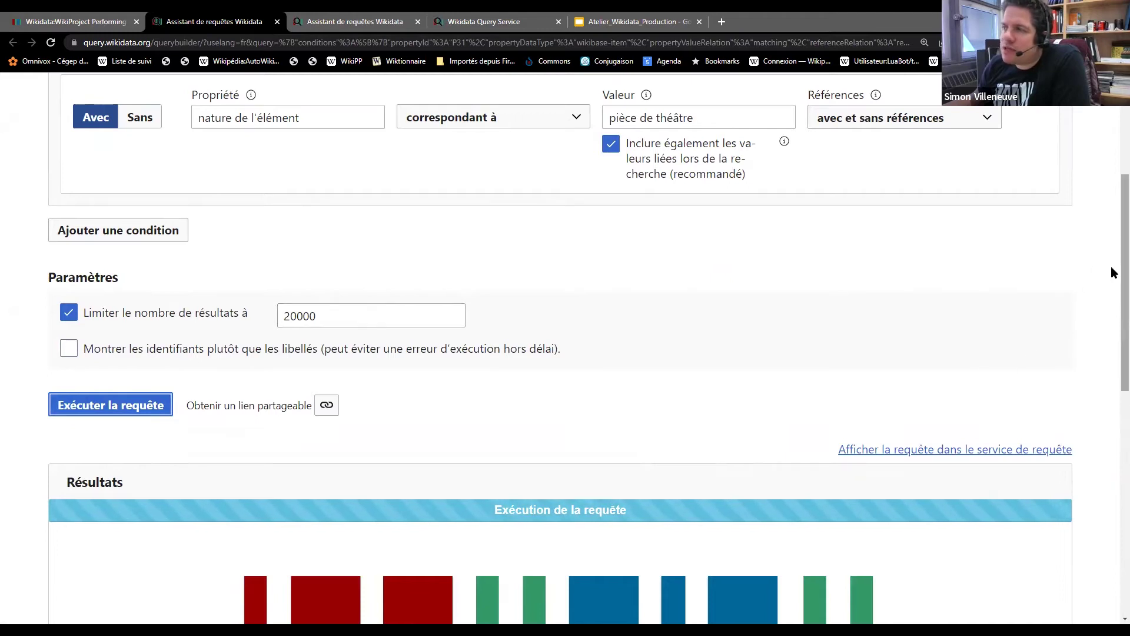
scroll(1112, 276, down, 4)
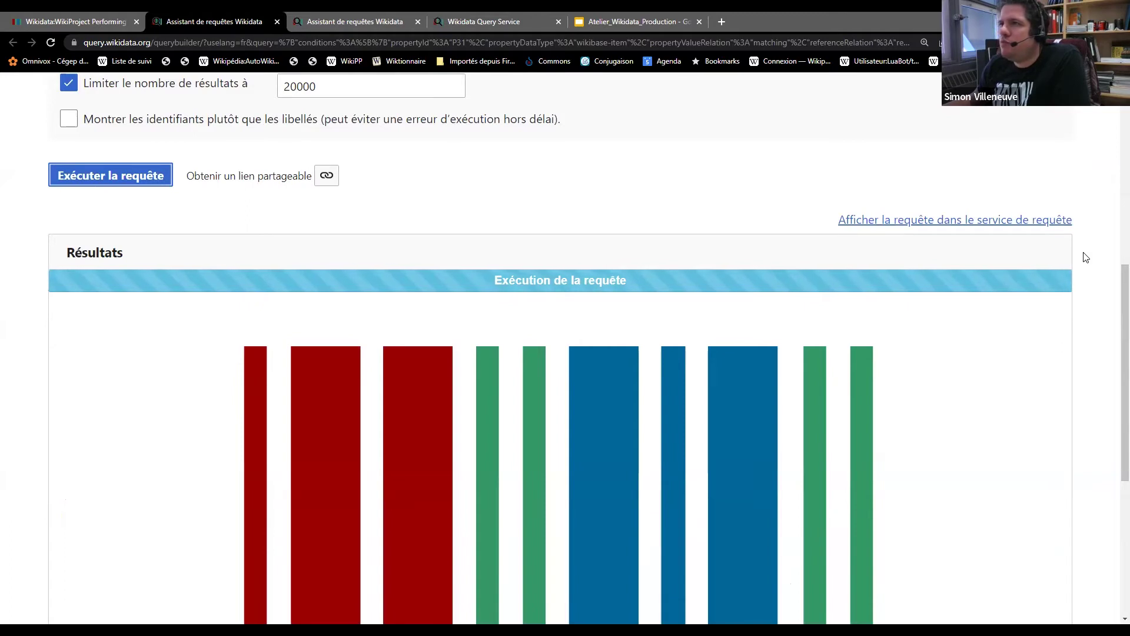
scroll(1093, 285, up, 1)
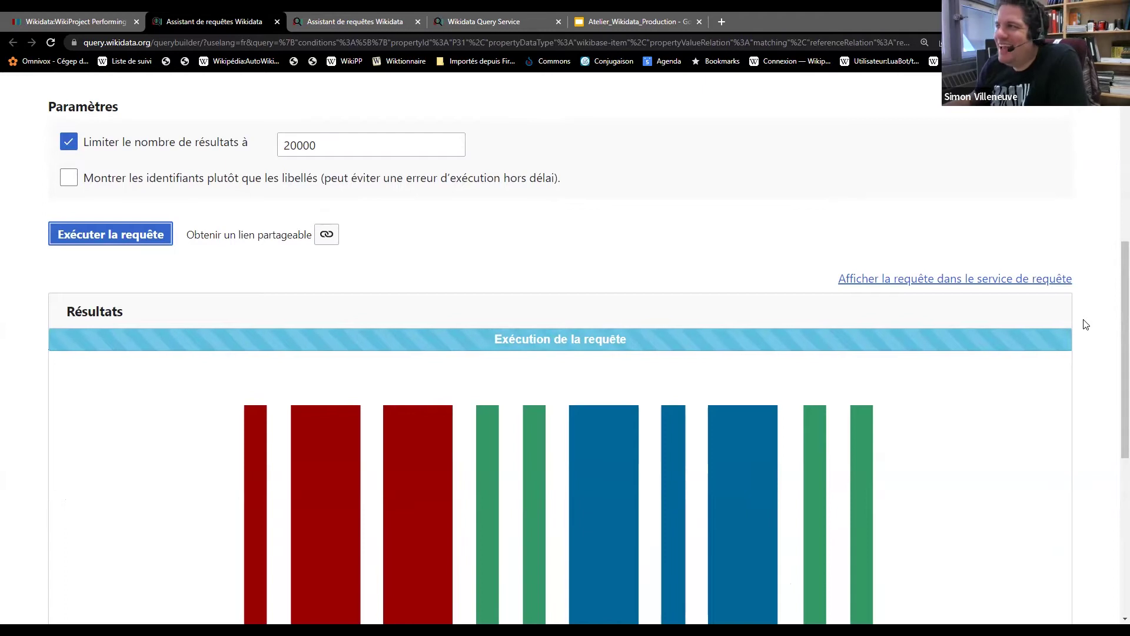
scroll(1086, 325, down, 2)
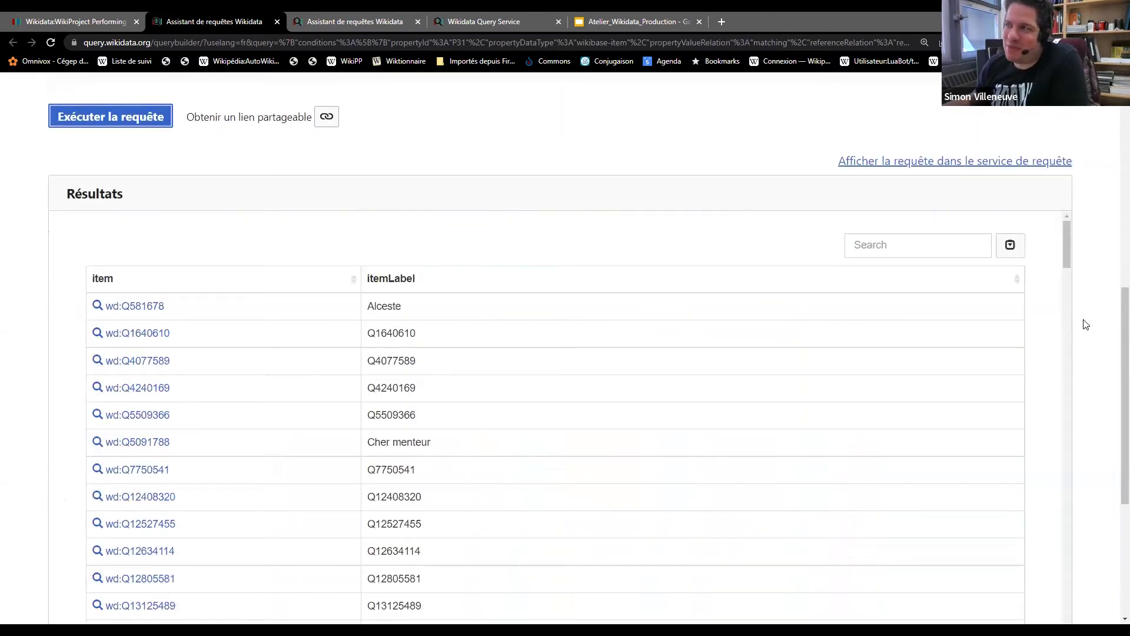
- Look through the first page of query results down to the total row count
scroll(1111, 312, down, 1)
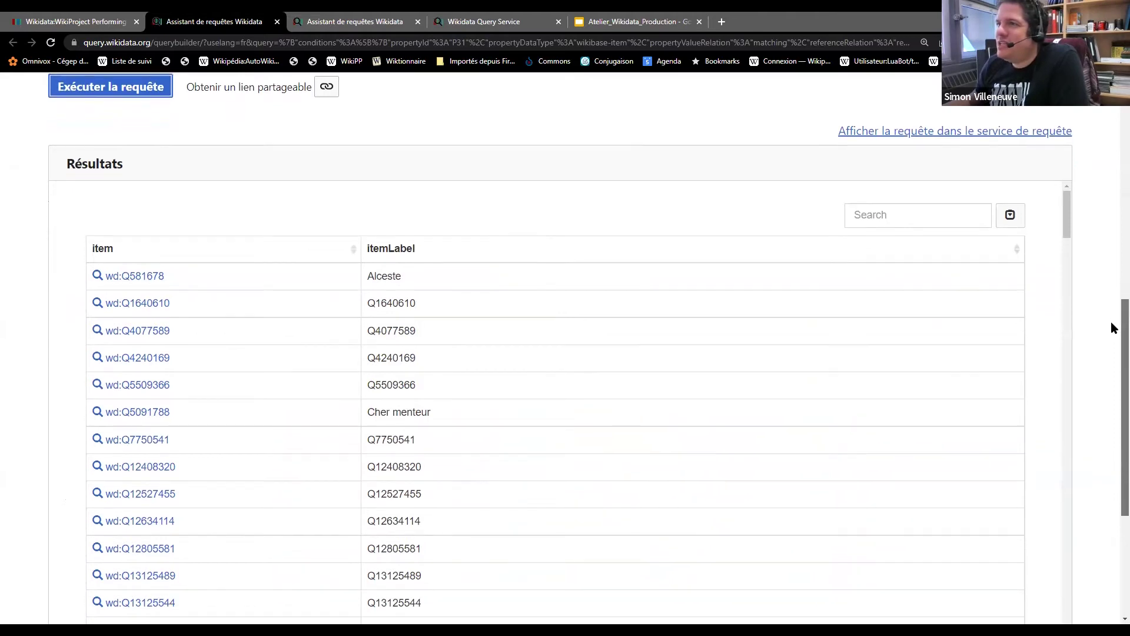
scroll(1110, 338, down, 1)
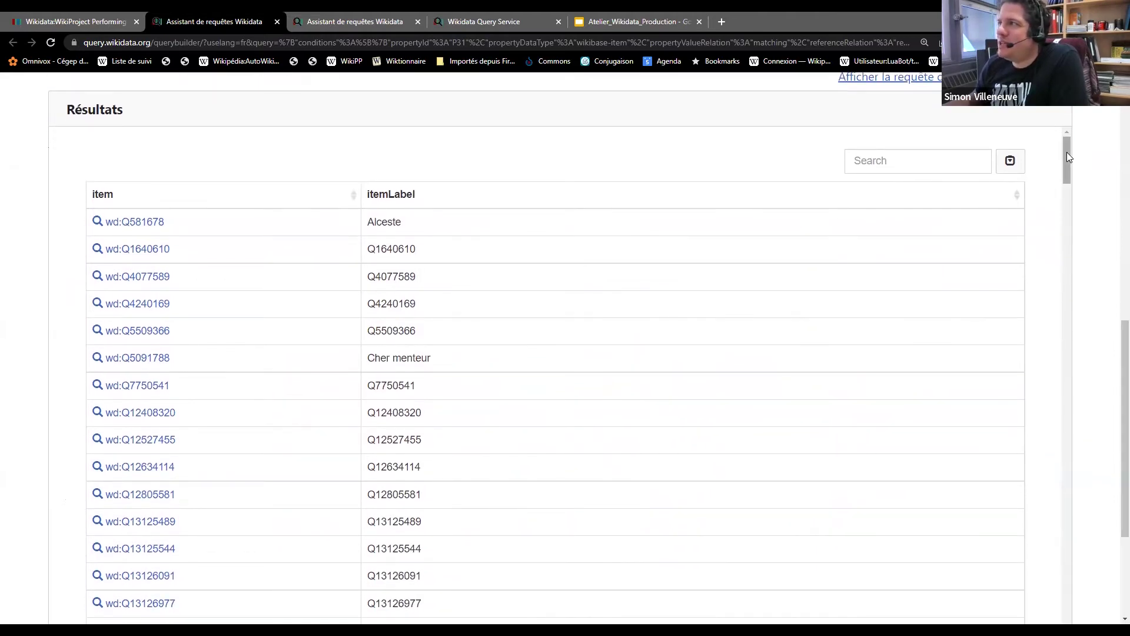
drag(1067, 155, 1089, 598)
scroll(345, 490, down, 2)
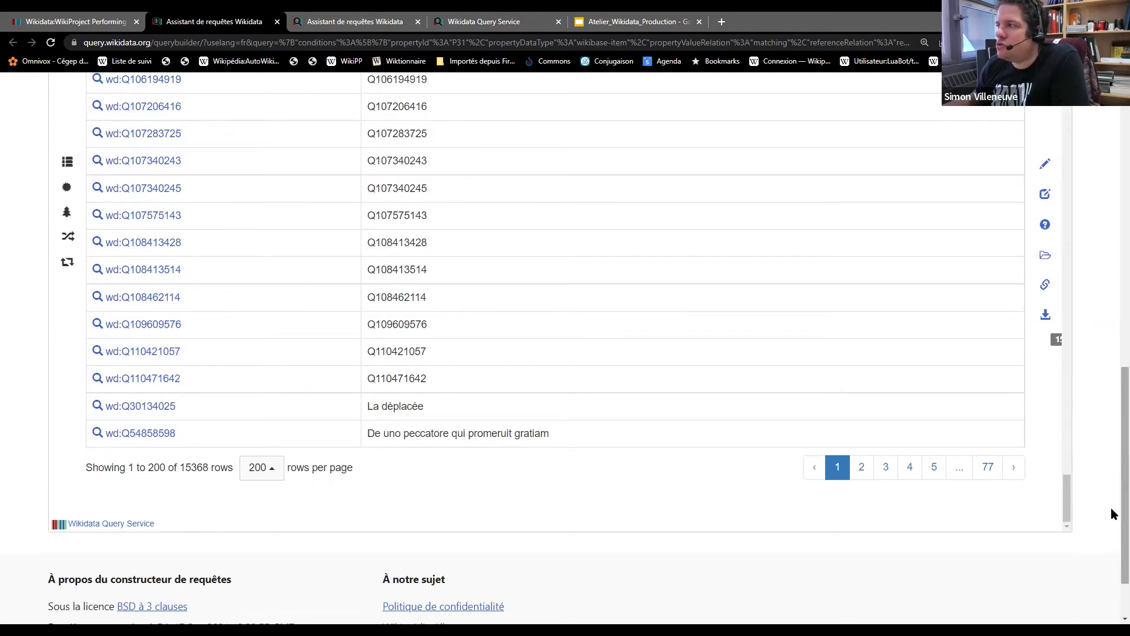
- Return to the start of the results and sort them by itemLabel in ascending order
drag(1111, 510, 1110, 427)
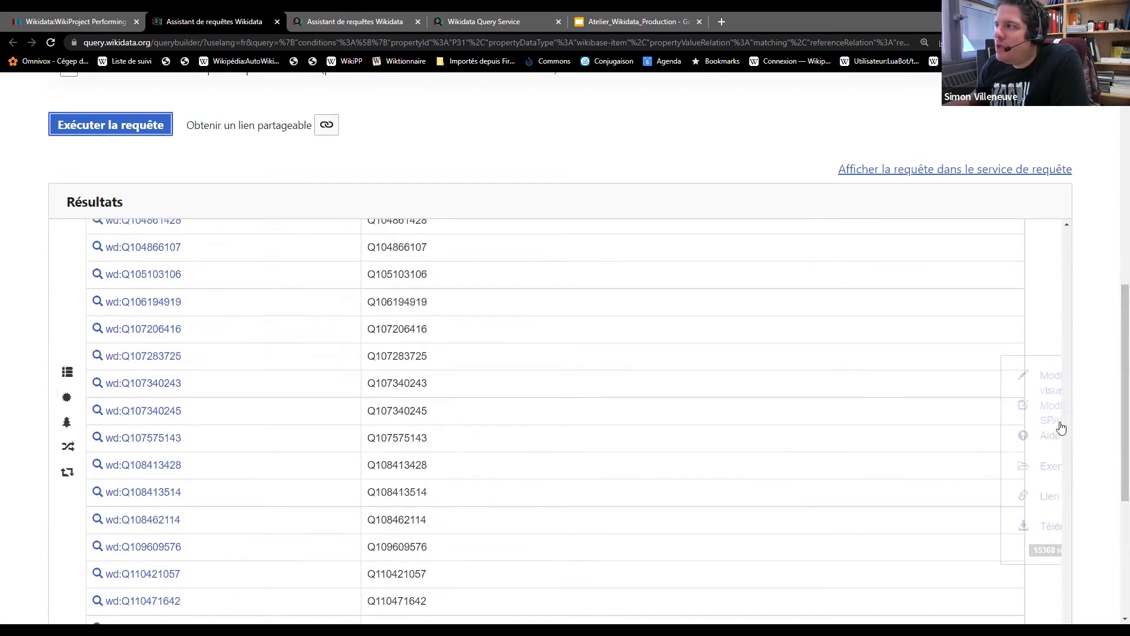
scroll(1062, 428, down, 5)
drag(1064, 598, 1079, 234)
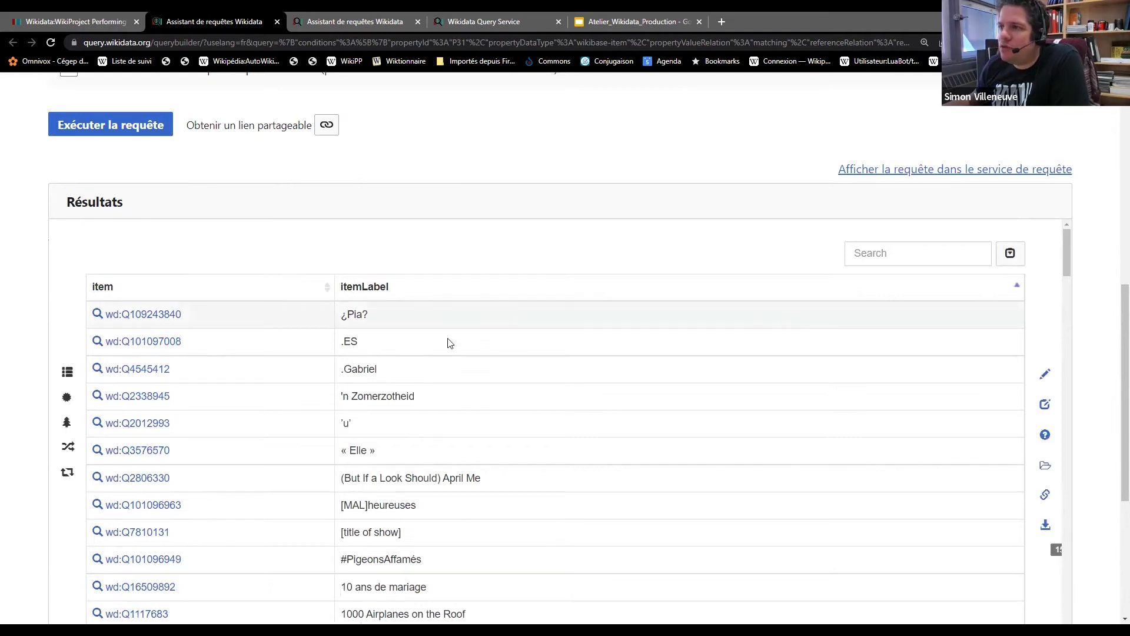
- Browse the sorted play titles for several items that share the same label
scroll(395, 434, down, 3)
scroll(394, 434, down, 12)
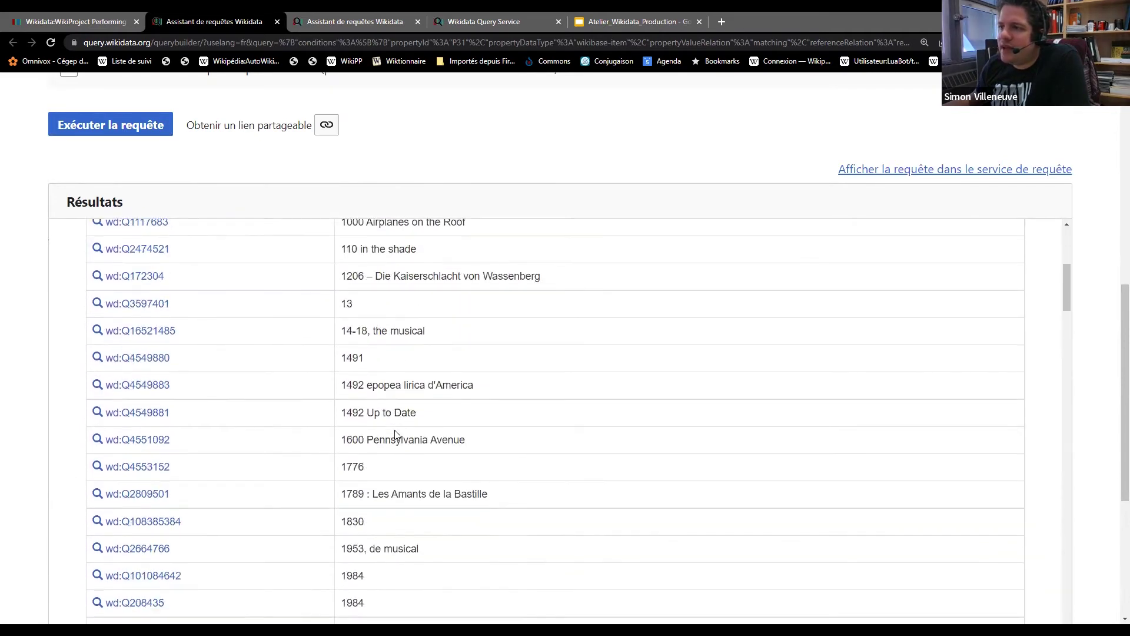
scroll(385, 451, down, 20)
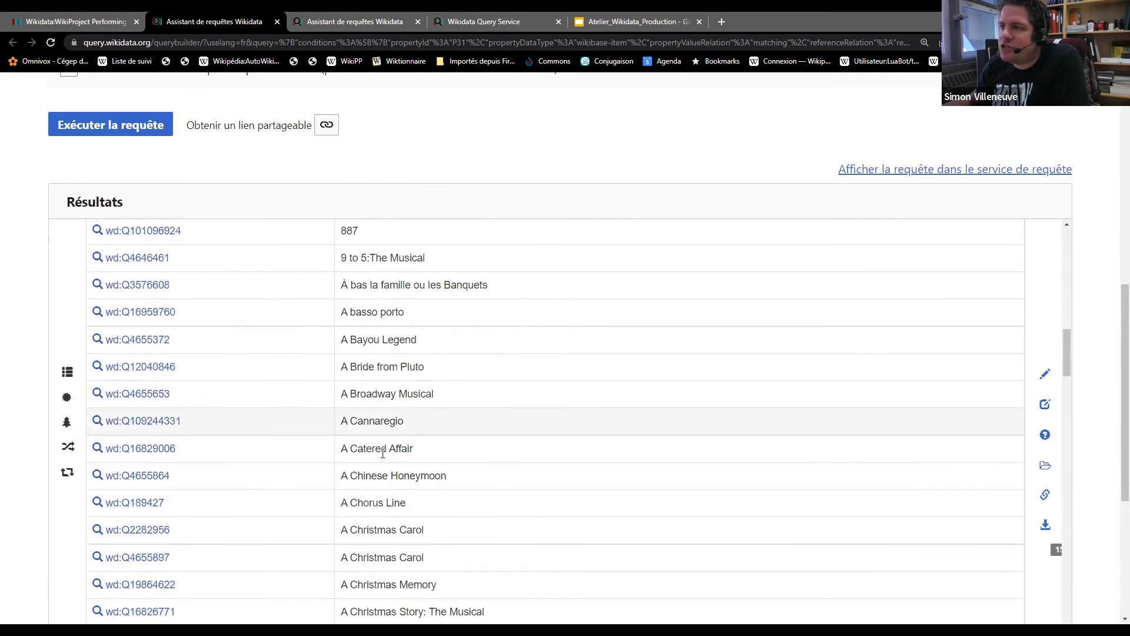
scroll(383, 471, down, 20)
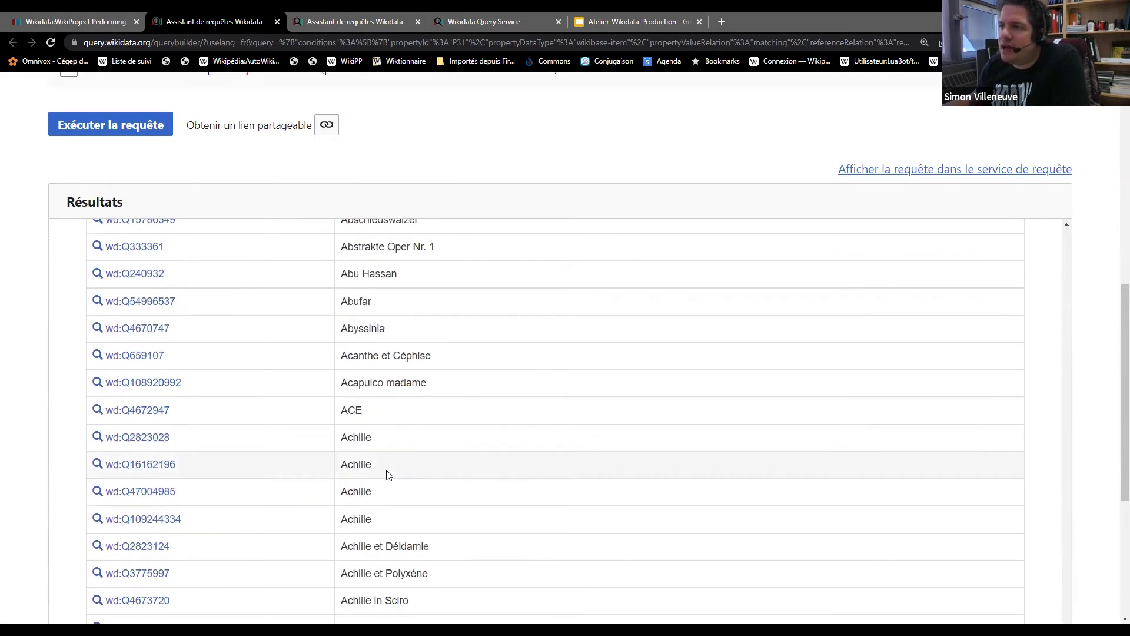
scroll(387, 474, down, 1)
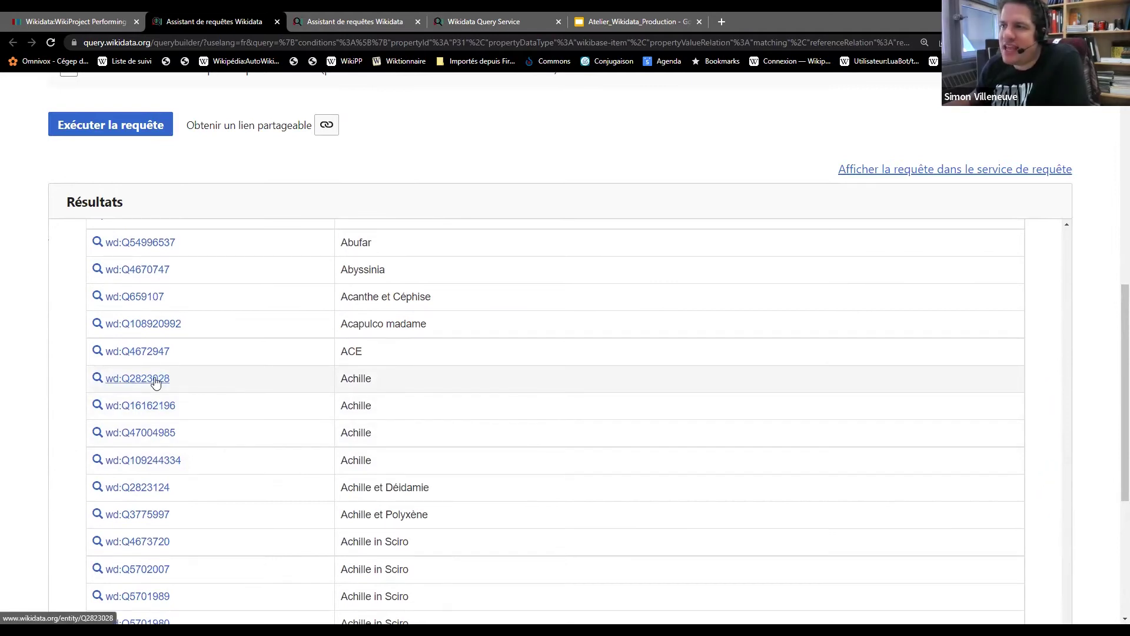
scroll(335, 444, down, 8)
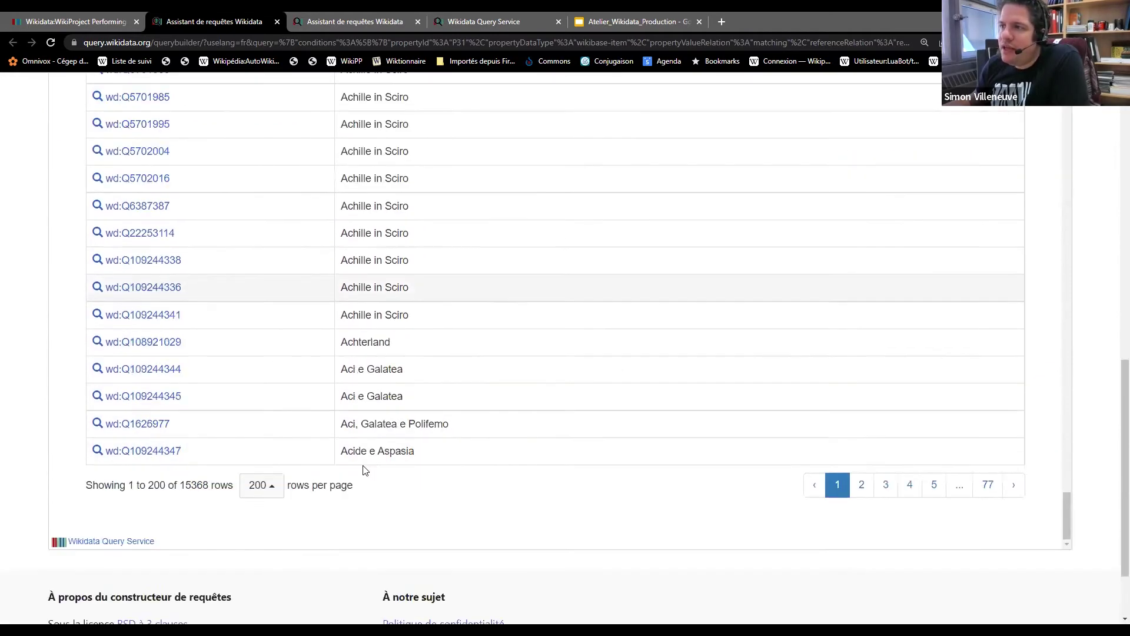
- Open the four results labelled Achille (Q2823028, Q16162196, Q47004985 and Q109244334) in separate browser tabs
scroll(361, 469, up, 15)
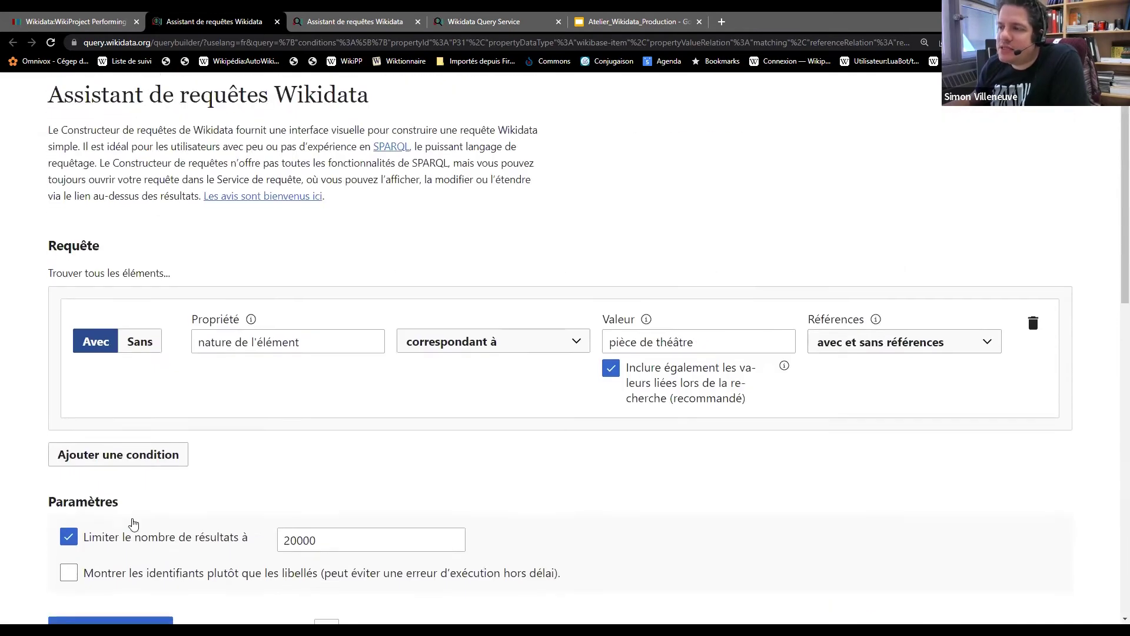
scroll(132, 521, down, 10)
scroll(377, 438, up, 5)
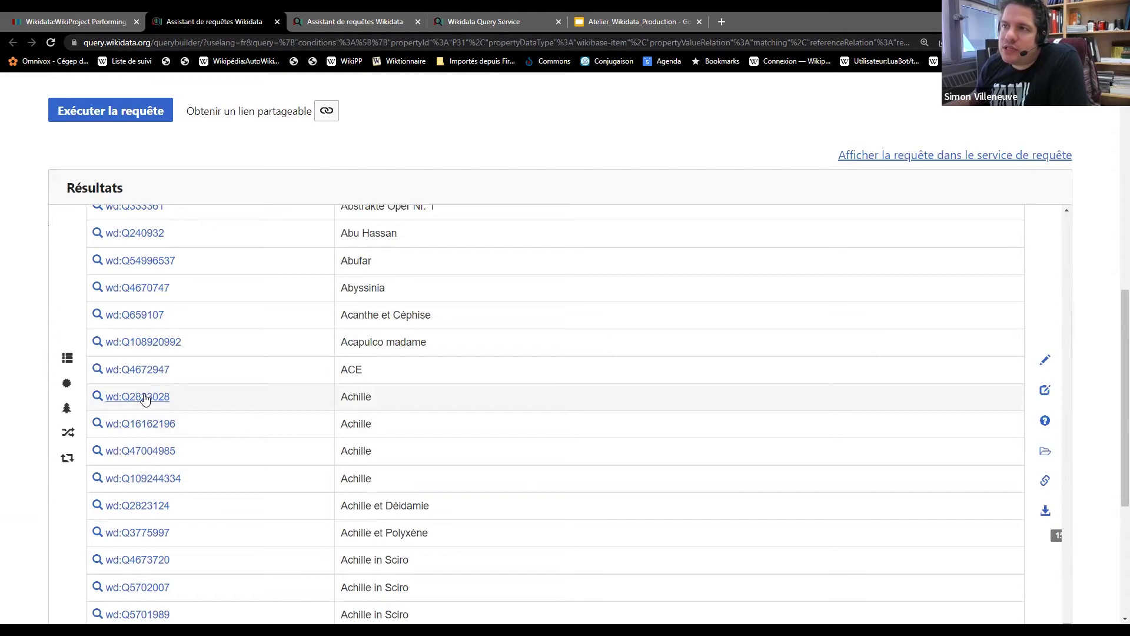
middle_click(145, 399)
middle_click(155, 423)
middle_click(162, 452)
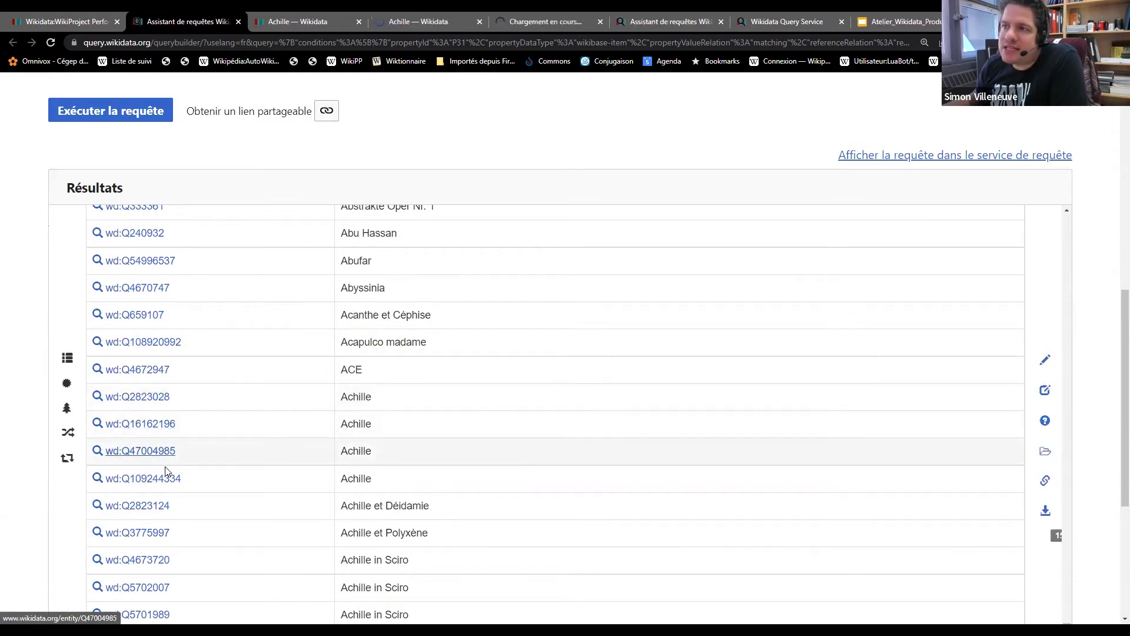
middle_click(165, 471)
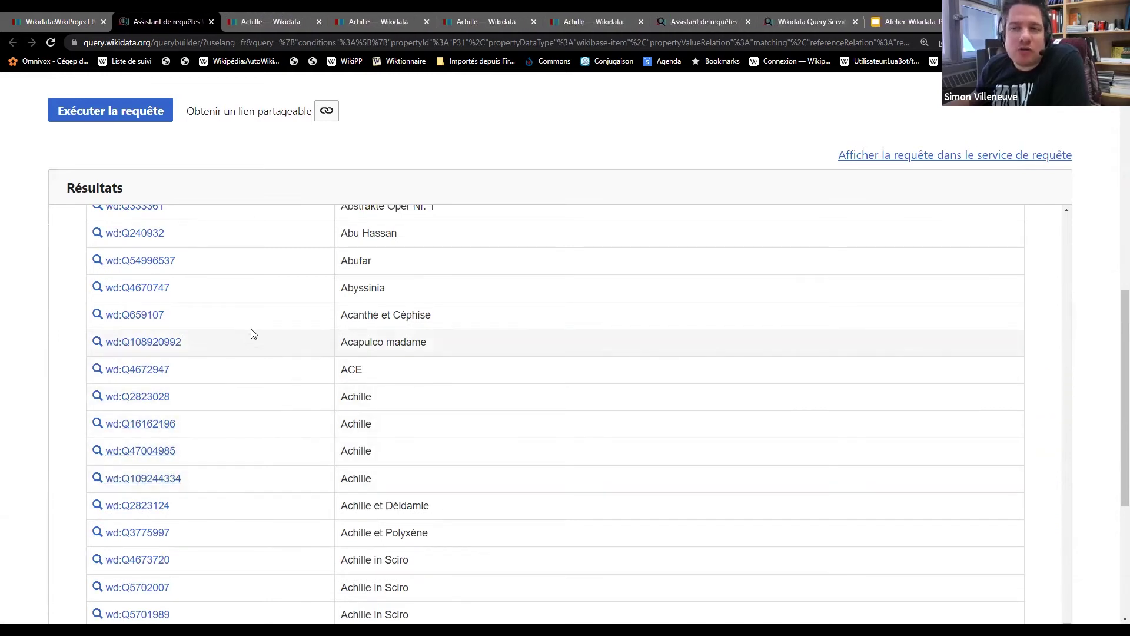
- Examine the description, statements and Wikipedia link of the Achille item Q2823028
click(272, 21)
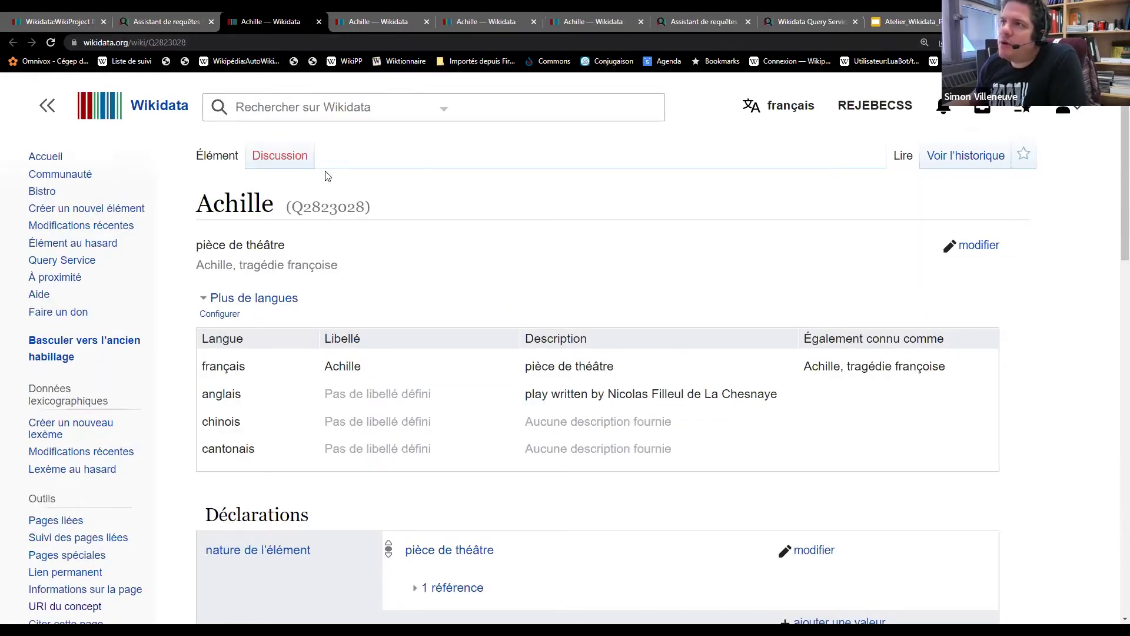
scroll(533, 285, down, 1)
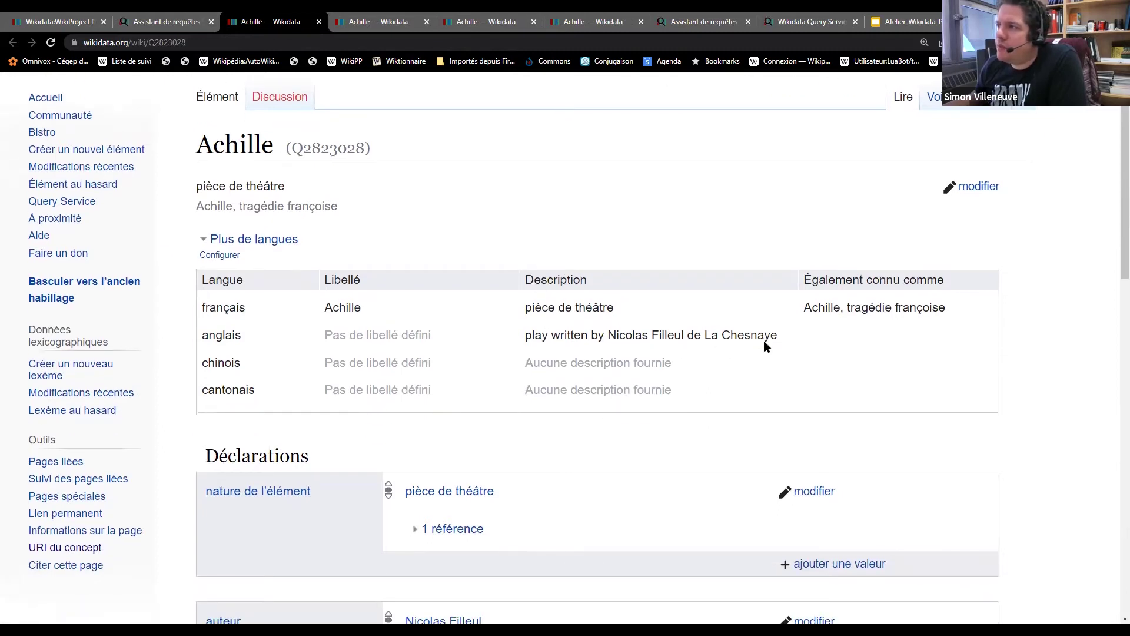
scroll(758, 344, down, 5)
scroll(758, 344, down, 4)
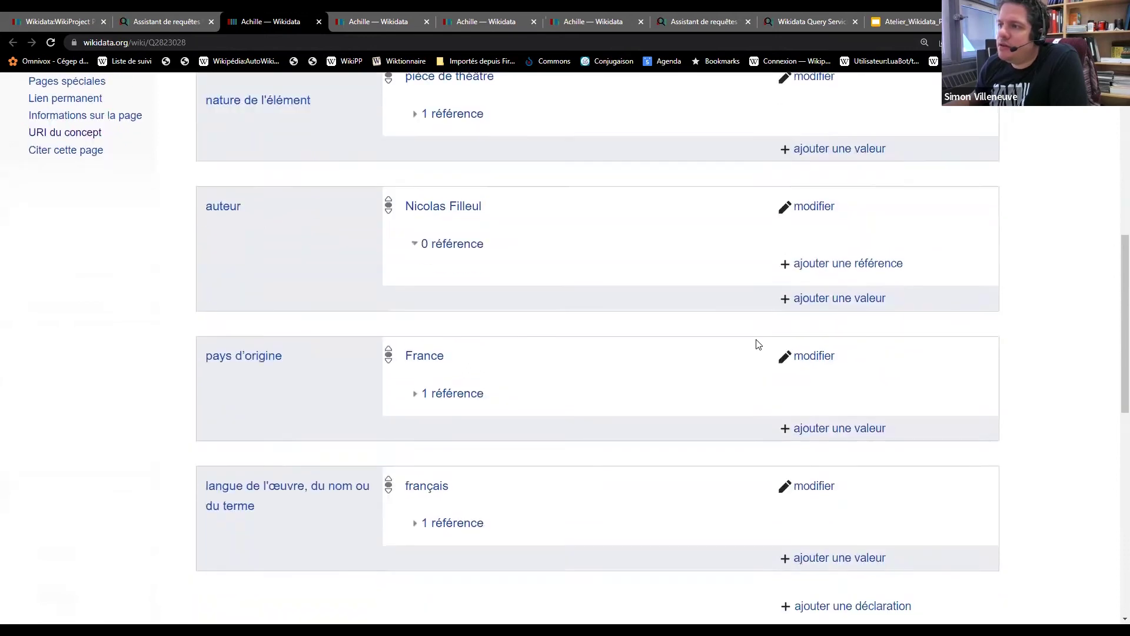
scroll(758, 343, down, 2)
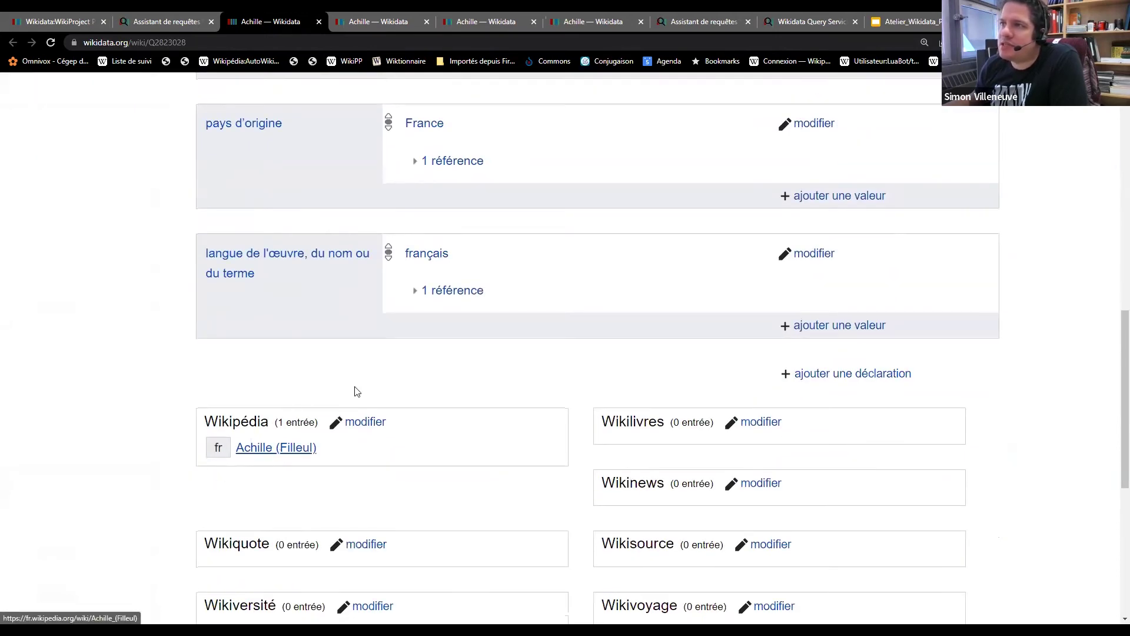
scroll(354, 391, up, 5)
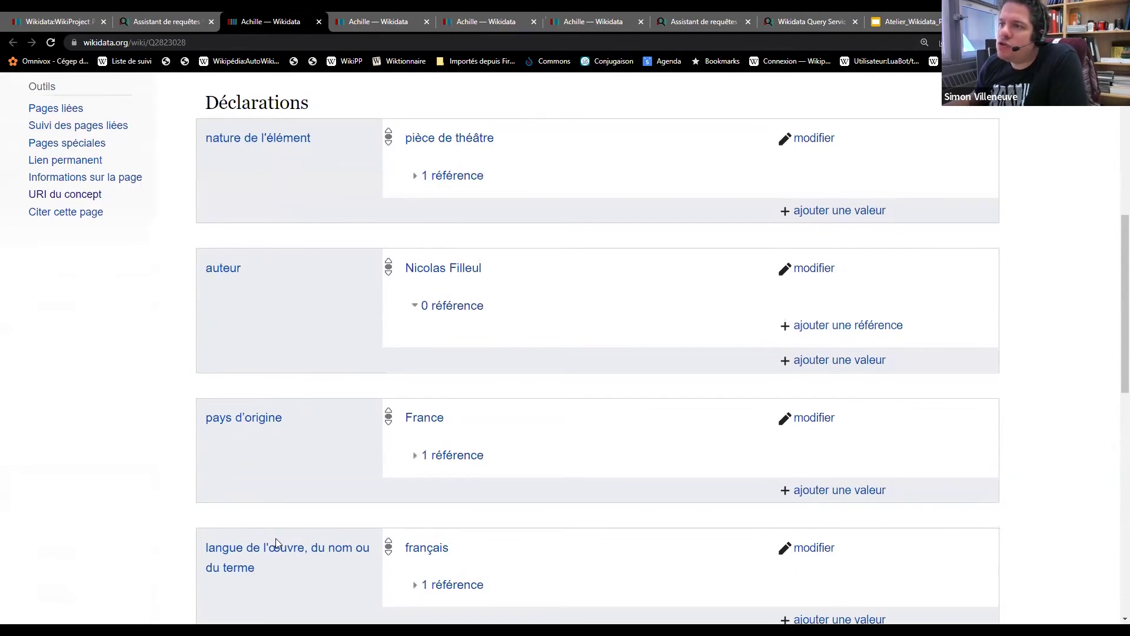
- Examine the Achille item Q16162196, highlighting its nature de l'élément value for attention
click(375, 22)
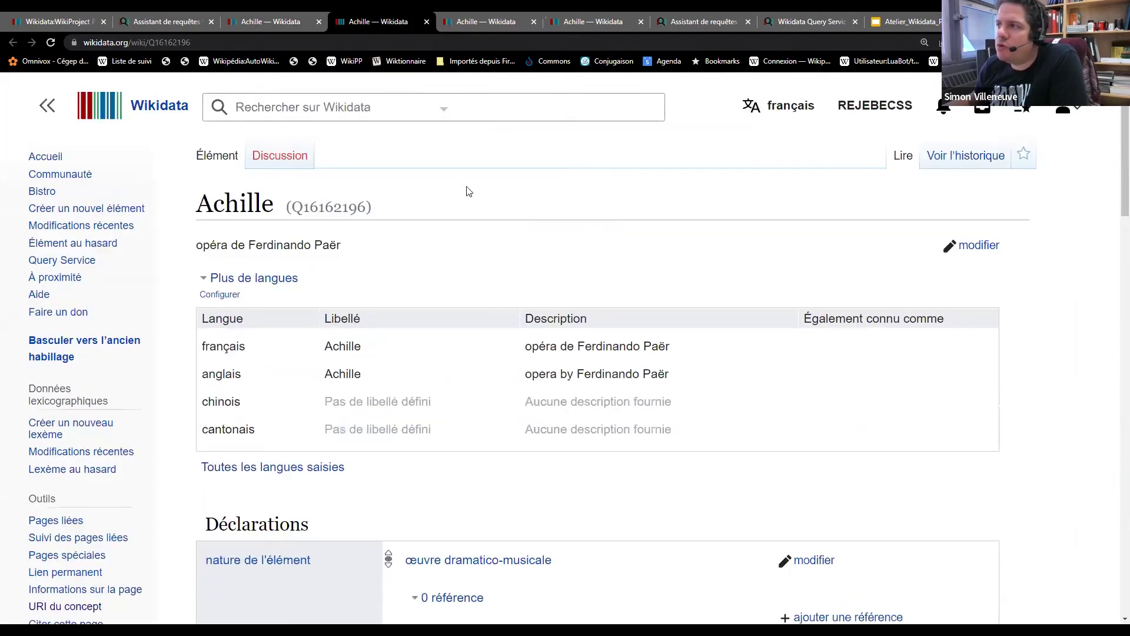
scroll(412, 312, down, 3)
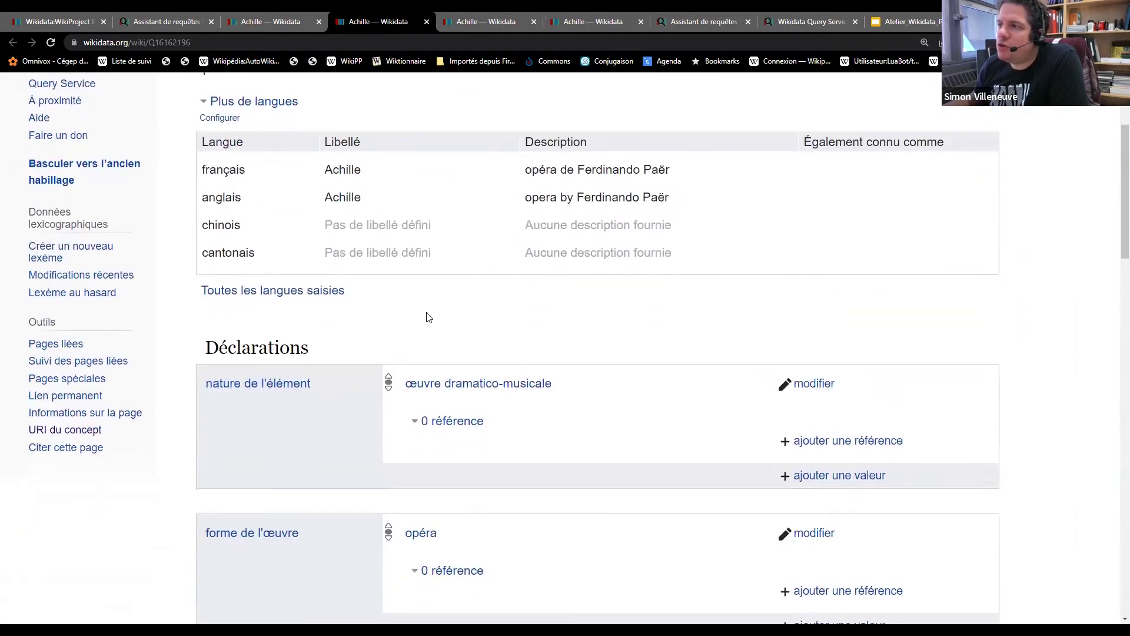
drag(547, 383, 400, 386)
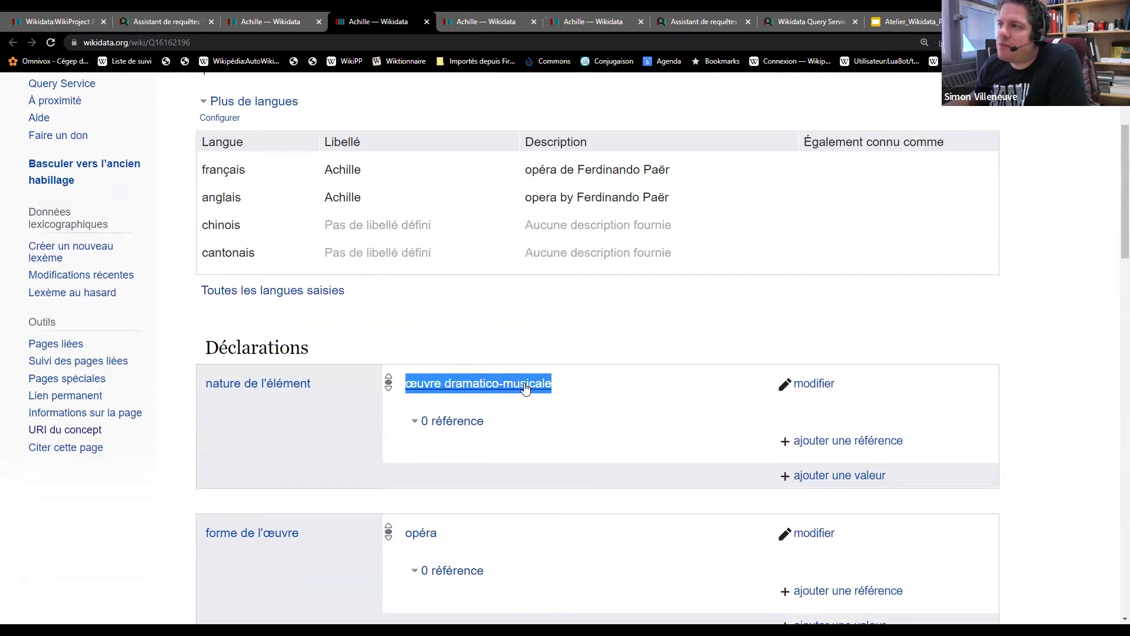
click(565, 383)
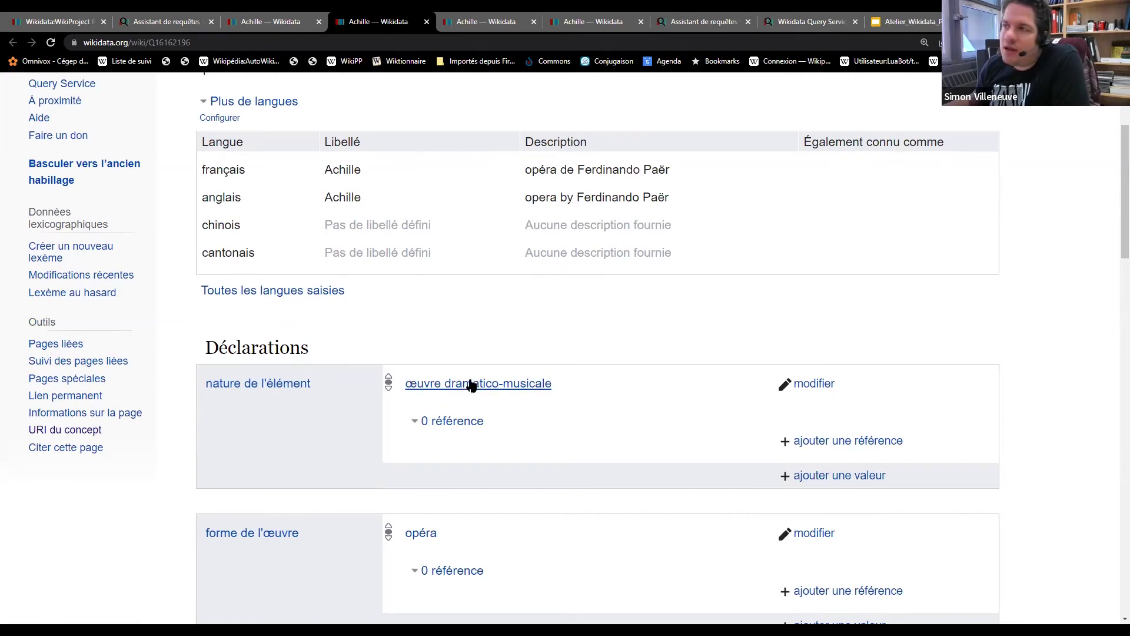
- Compare the descriptions of the remaining Achille items, Q47004985 and Q109244334
click(444, 29)
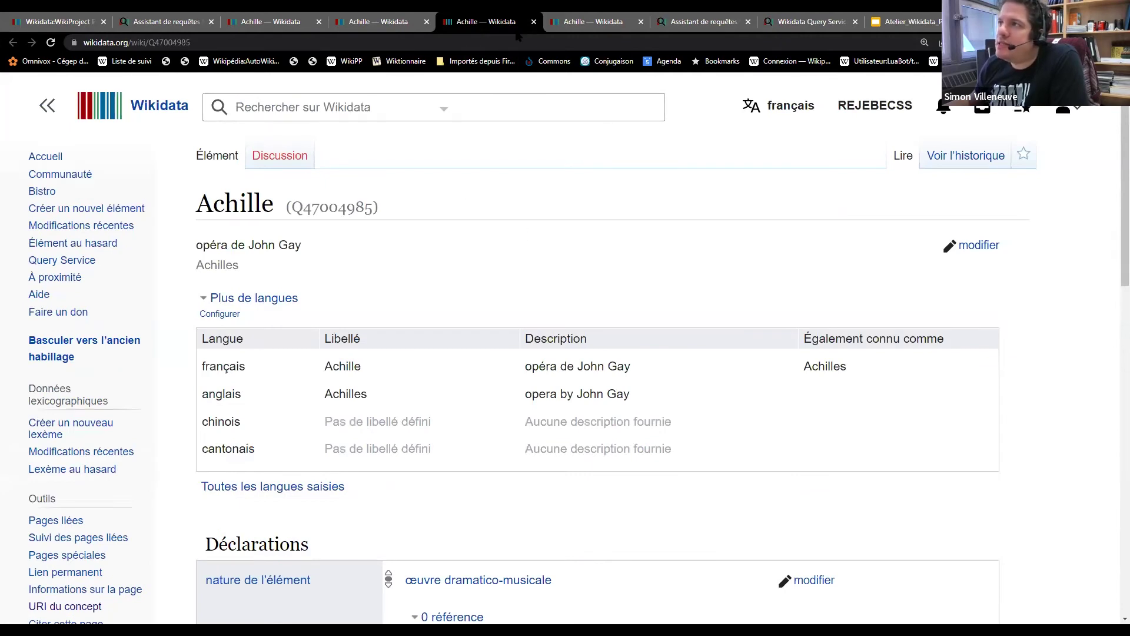
click(557, 32)
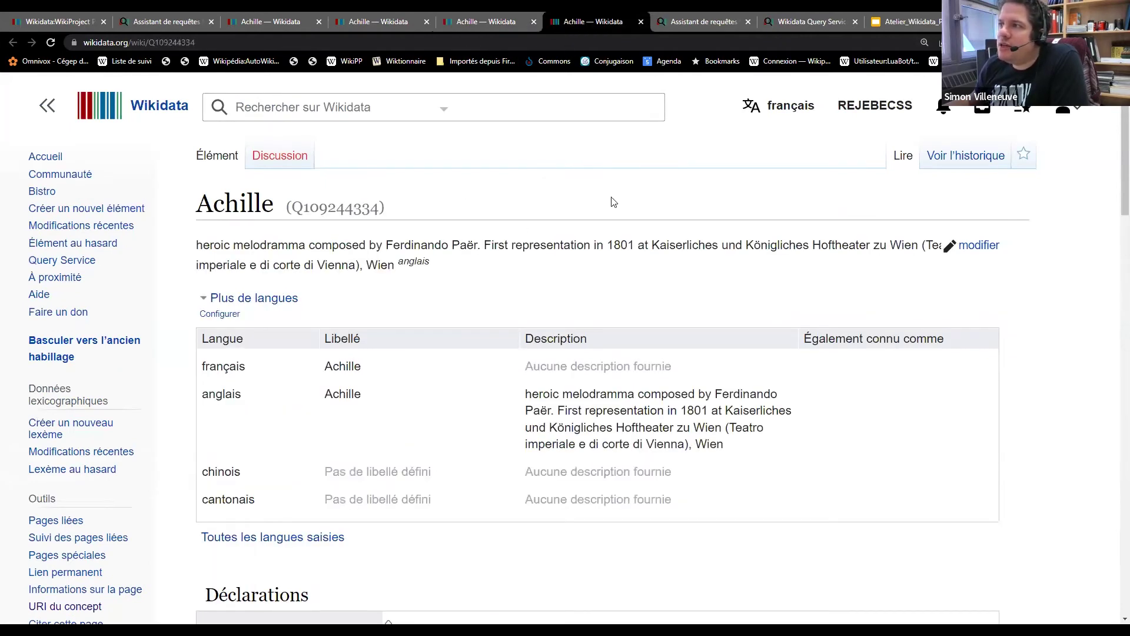
- Examine the statements of the Achille item Q109244334, including its nature de l'élément, titre and genre
scroll(648, 310, down, 2)
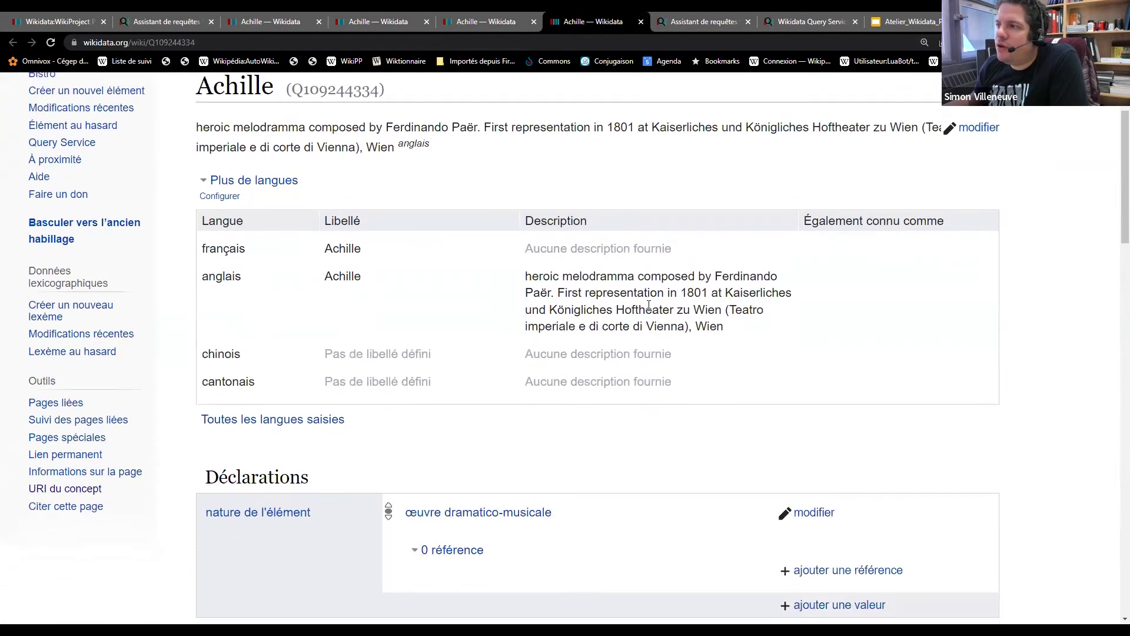
scroll(648, 305, down, 3)
scroll(649, 311, down, 2)
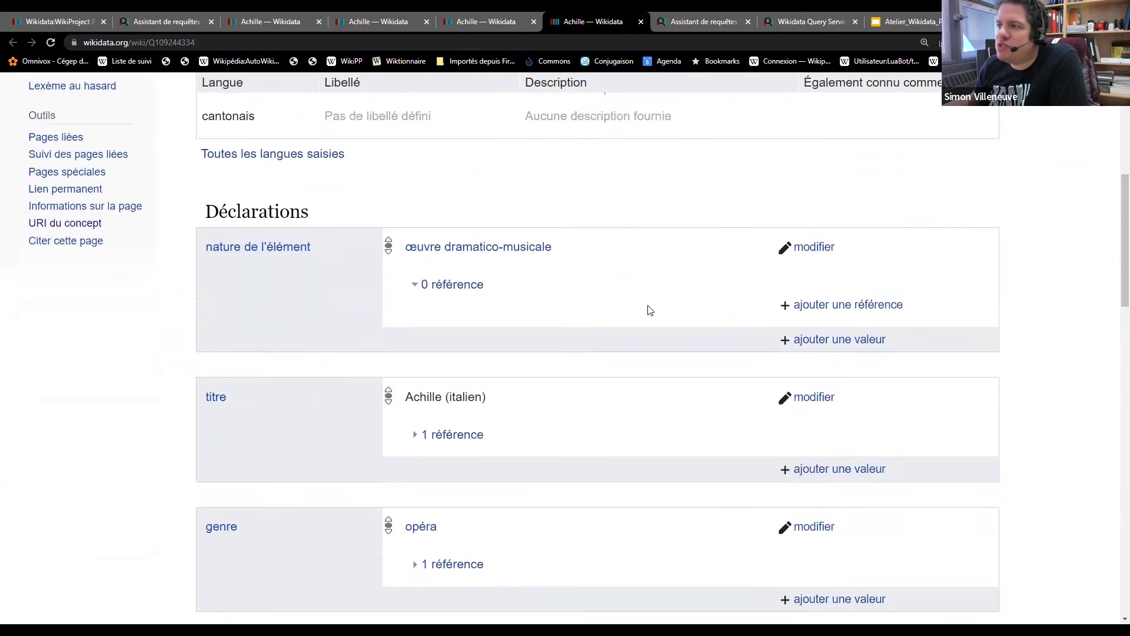
scroll(489, 368, down, 3)
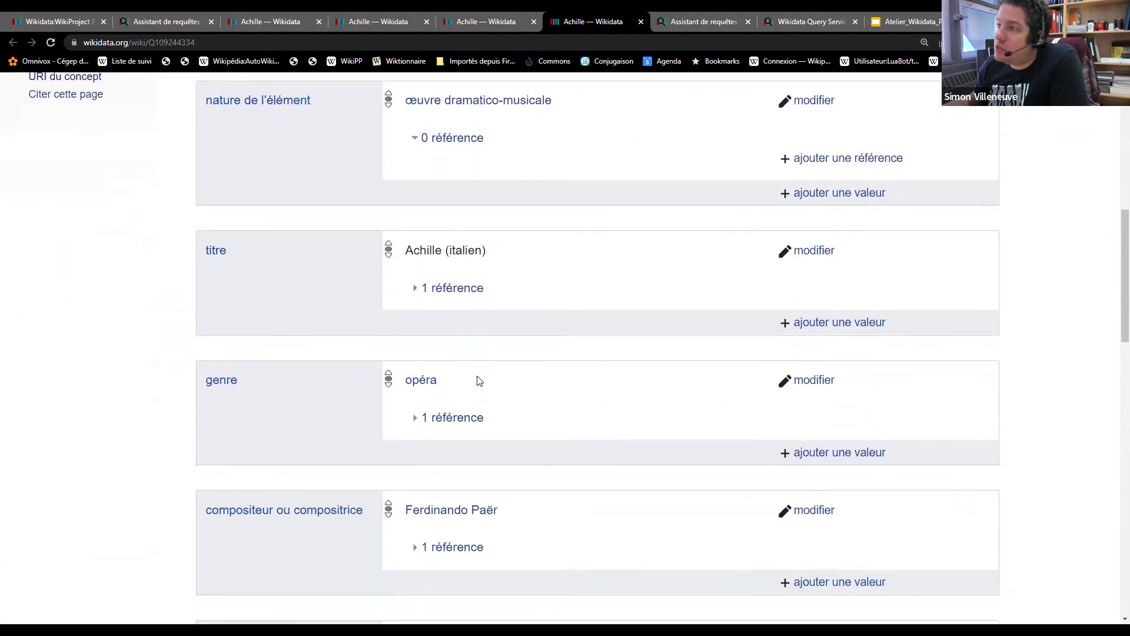
scroll(445, 403, up, 10)
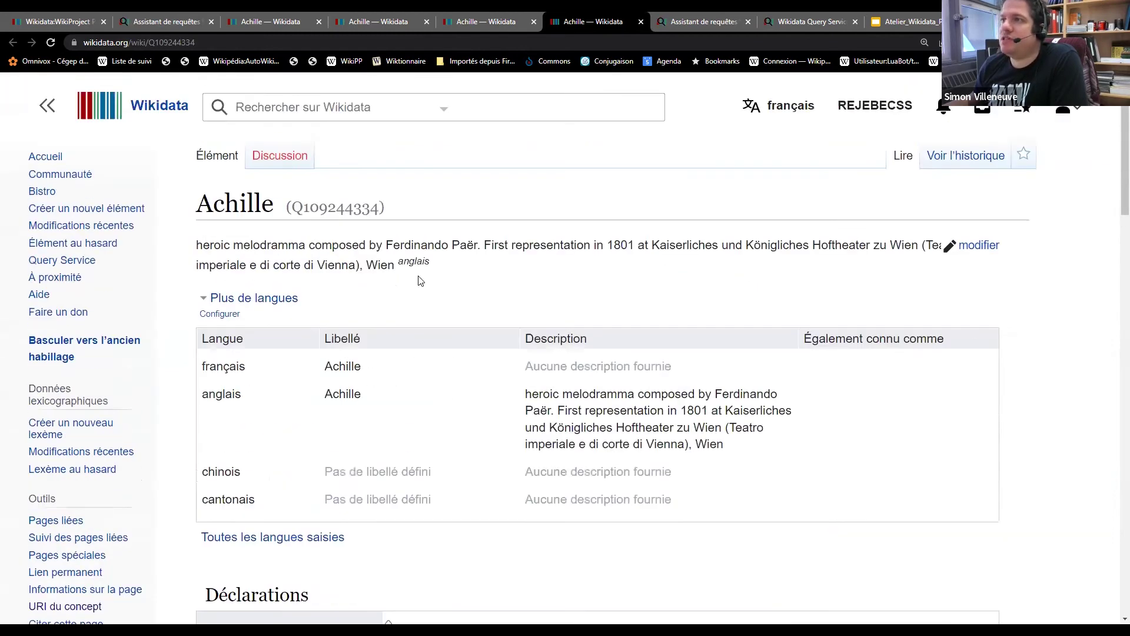
- Return to the query builder results and advance through the result pages to page 6
click(165, 20)
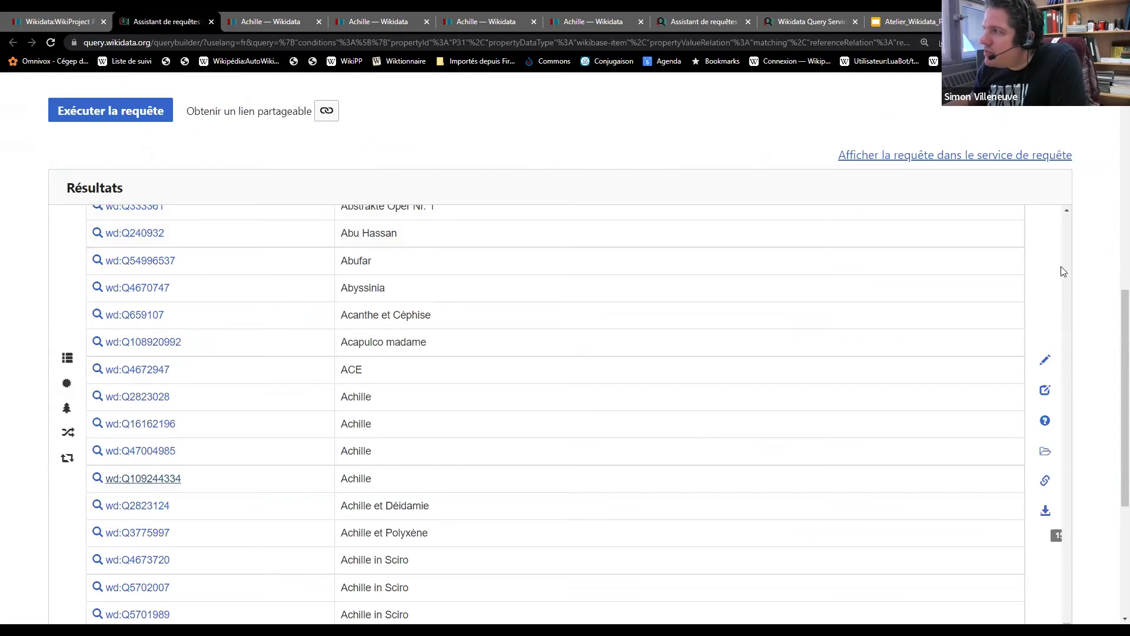
scroll(1111, 337, down, 3)
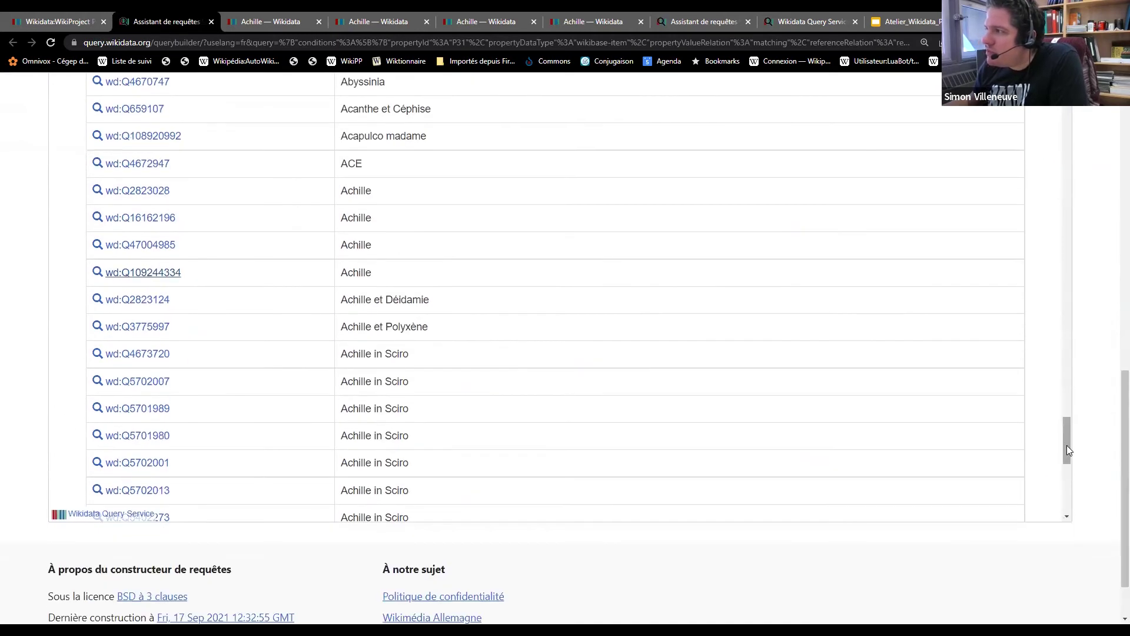
scroll(1067, 445, down, 6)
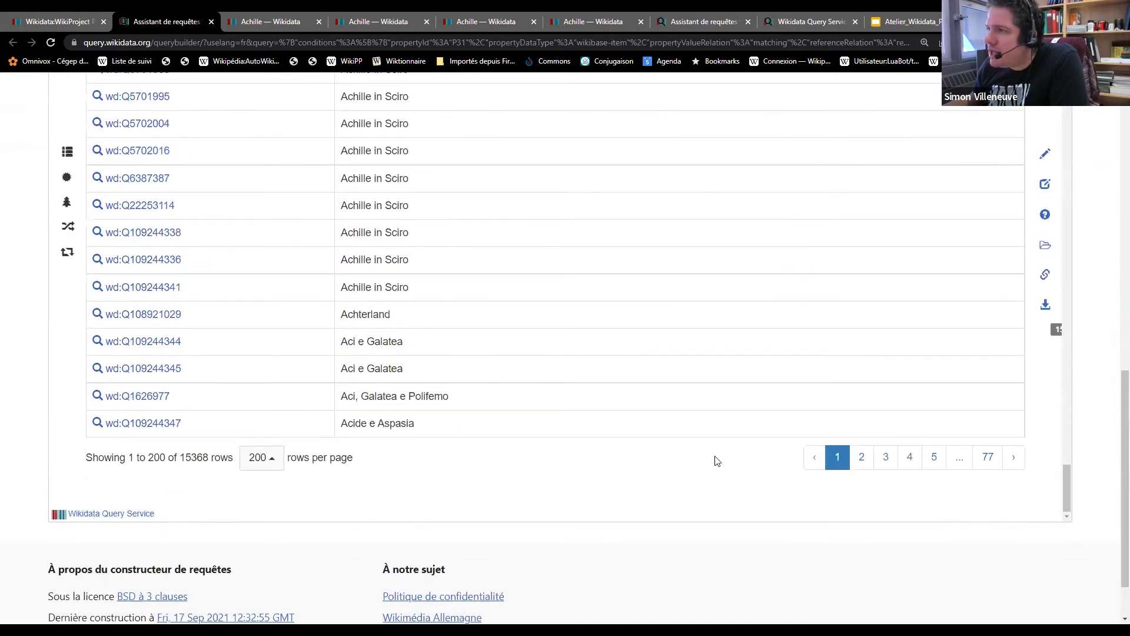
click(884, 462)
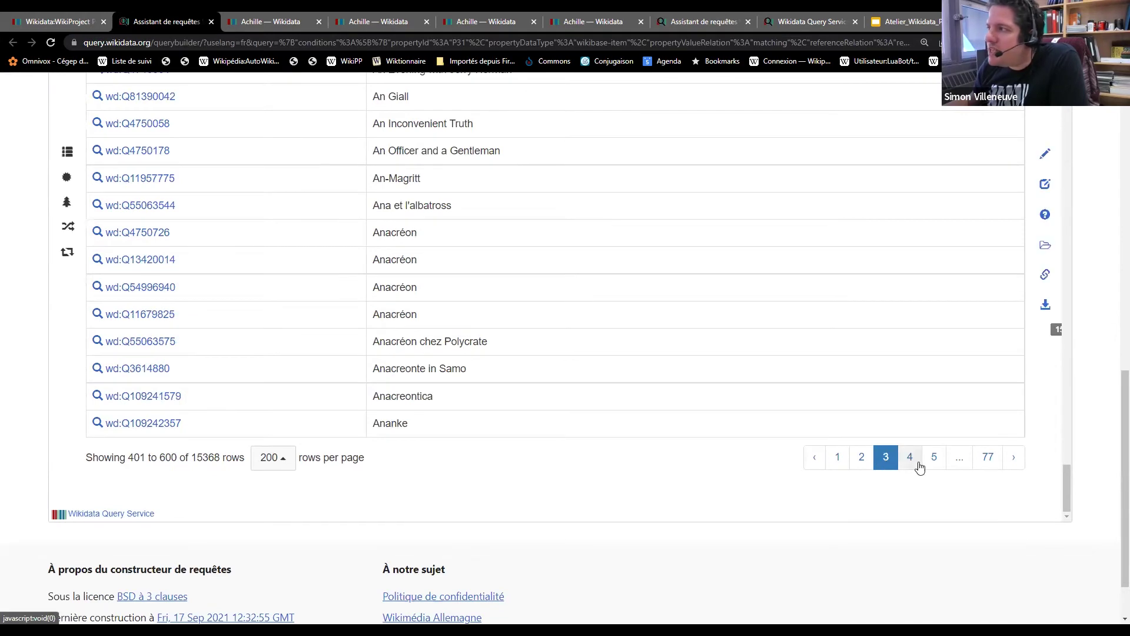
click(934, 461)
click(935, 461)
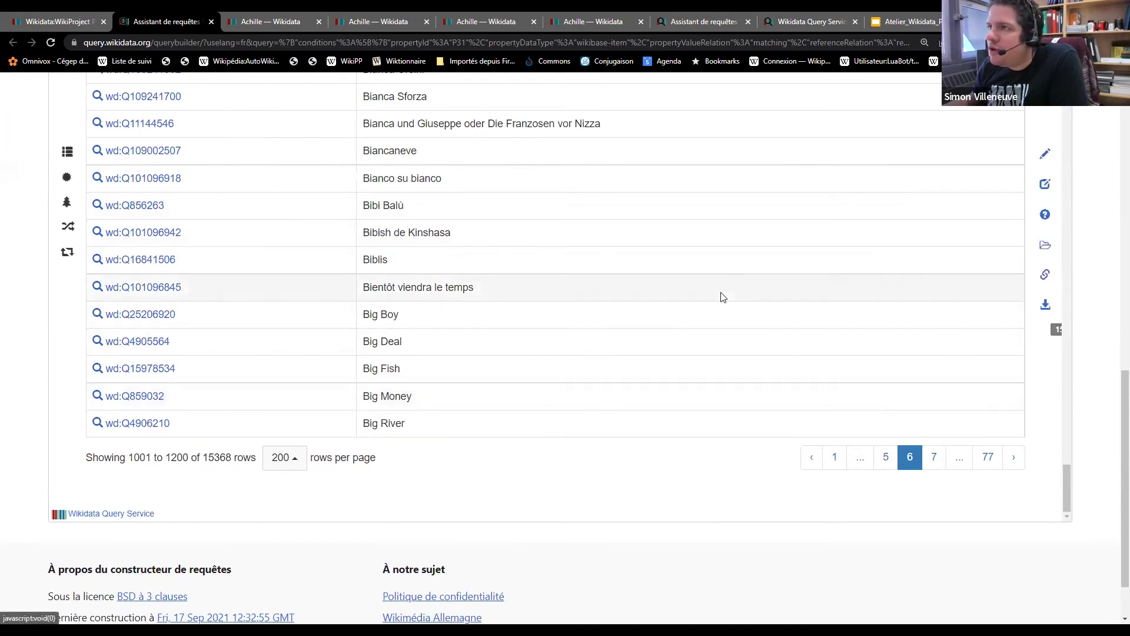
- Open the two results labelled Bérénice (Q57206858 and Q19877407) in separate browser tabs and compare their descriptions
scroll(722, 297, up, 15)
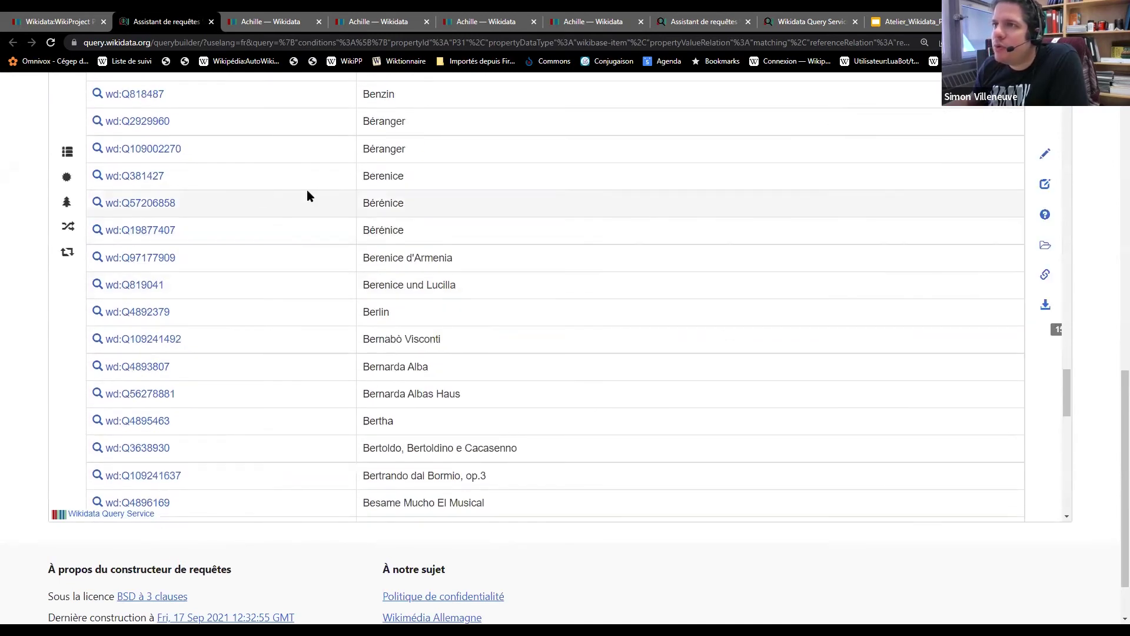
middle_click(173, 204)
middle_click(169, 230)
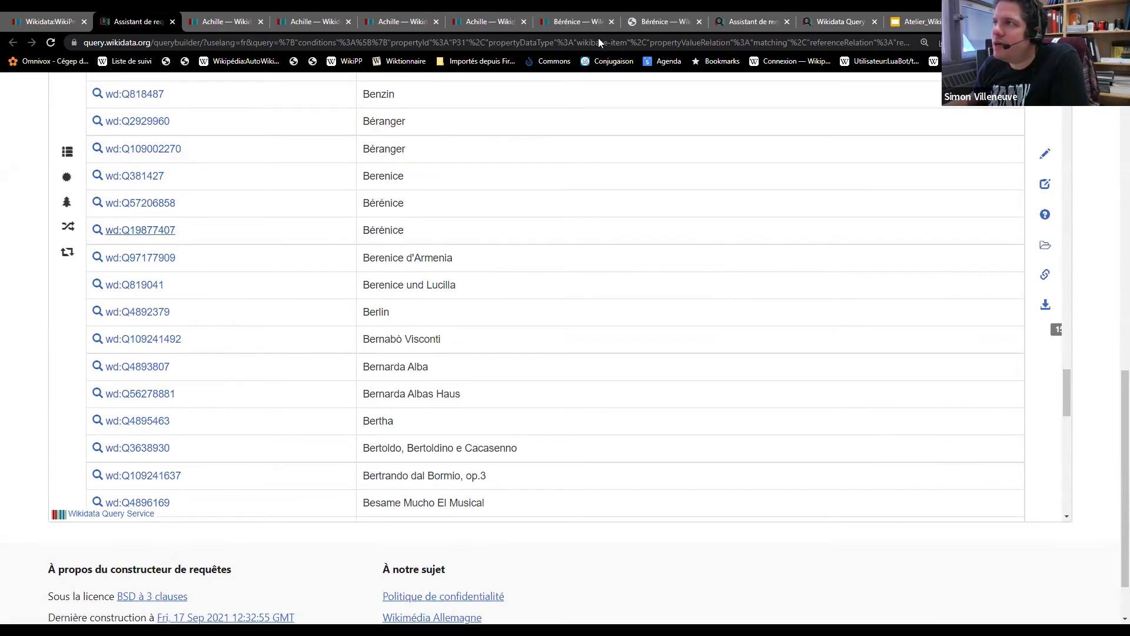
click(572, 22)
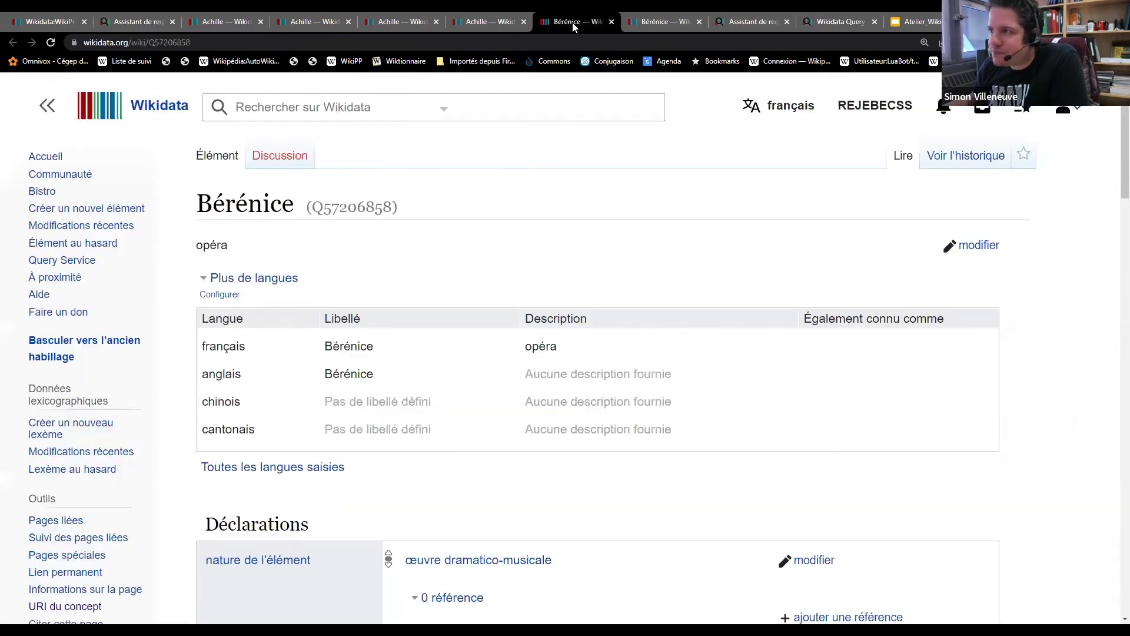
click(665, 22)
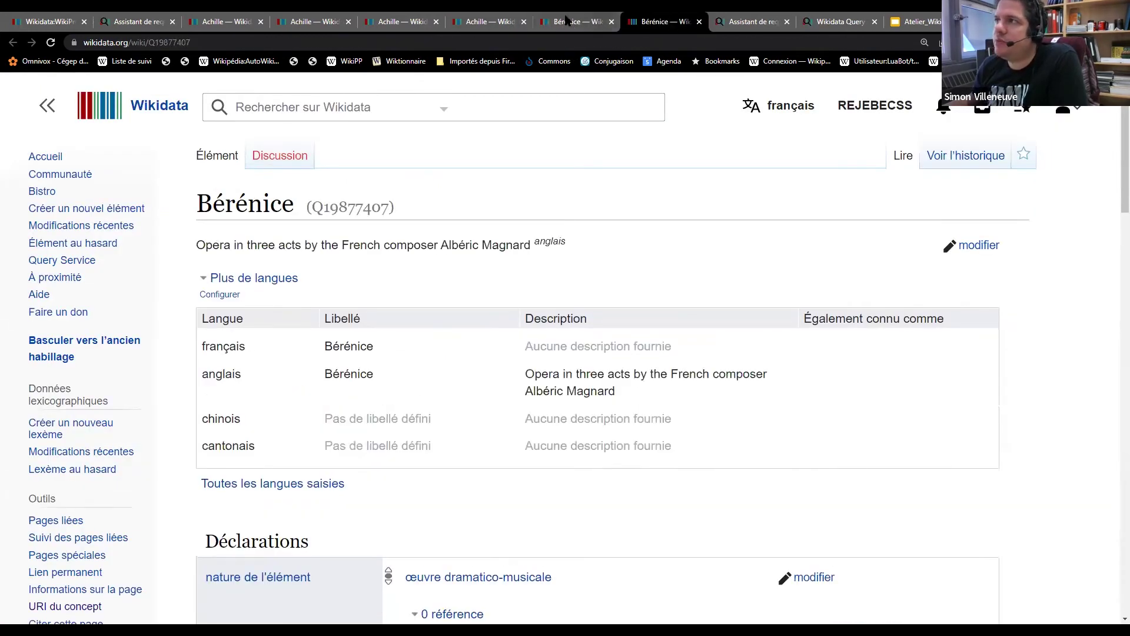
- Close the four Achille item tabs, keeping the two Bérénice tabs open
click(477, 22)
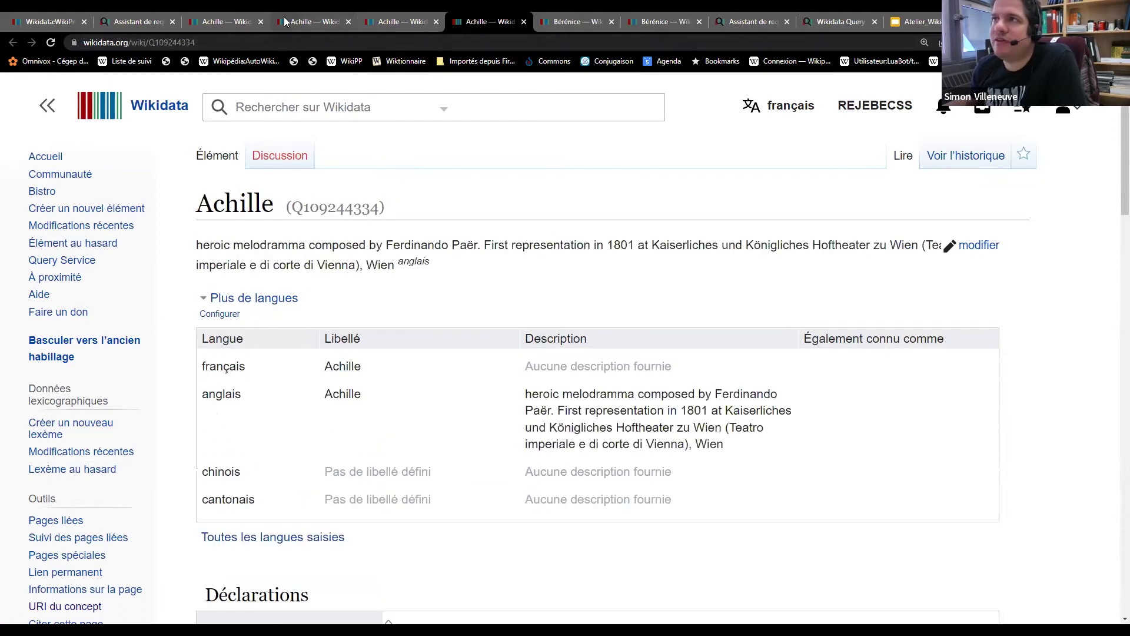
click(254, 22)
click(261, 22)
click(262, 23)
click(257, 21)
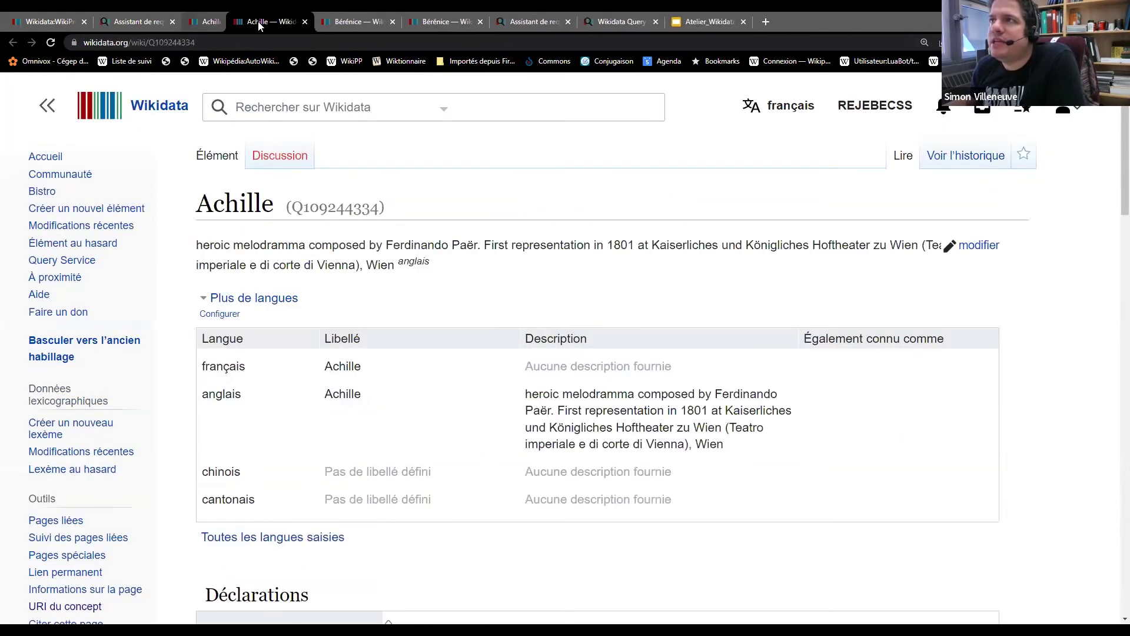
click(258, 22)
- Return to the query results and look over the titles listed around the Bérénice entries
click(147, 22)
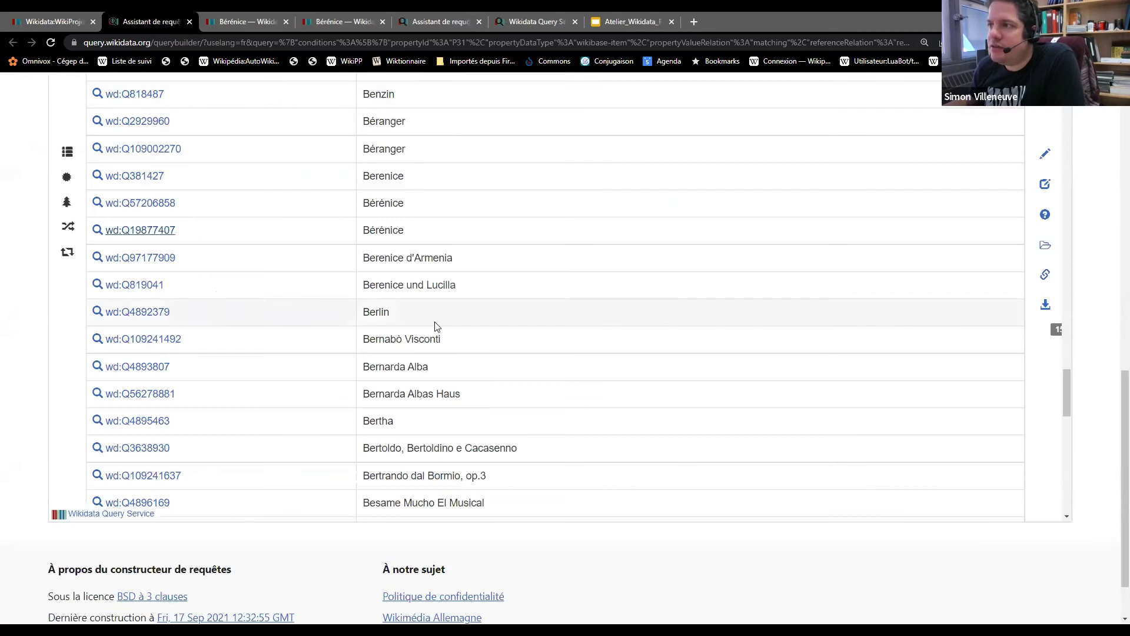
scroll(497, 315, up, 1)
scroll(499, 317, up, 1)
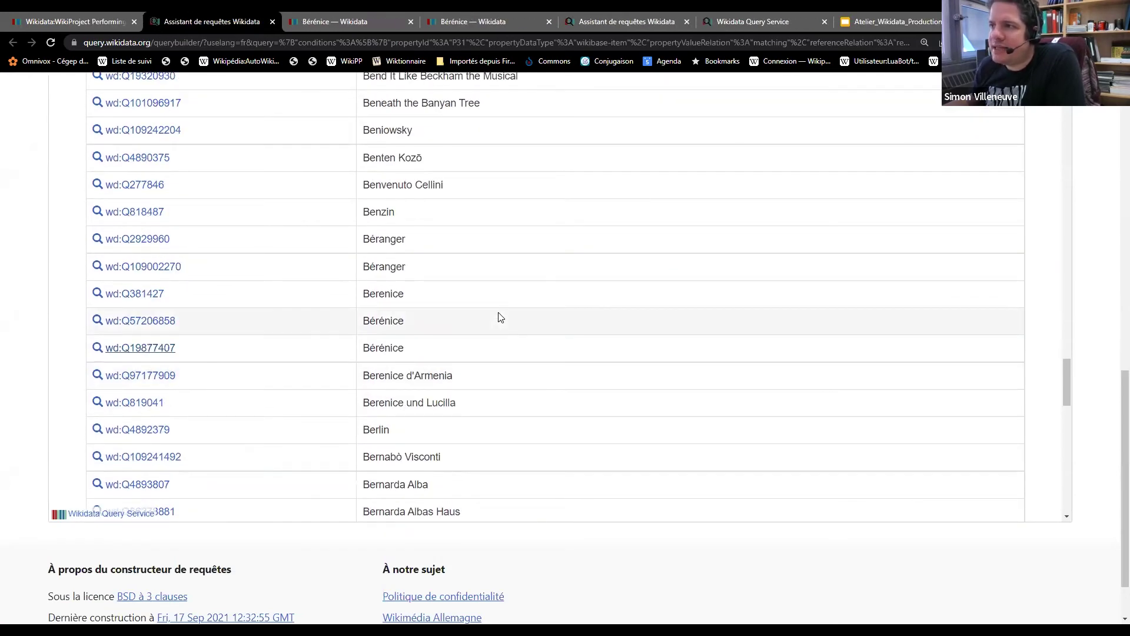
scroll(498, 317, up, 4)
scroll(496, 318, down, 2)
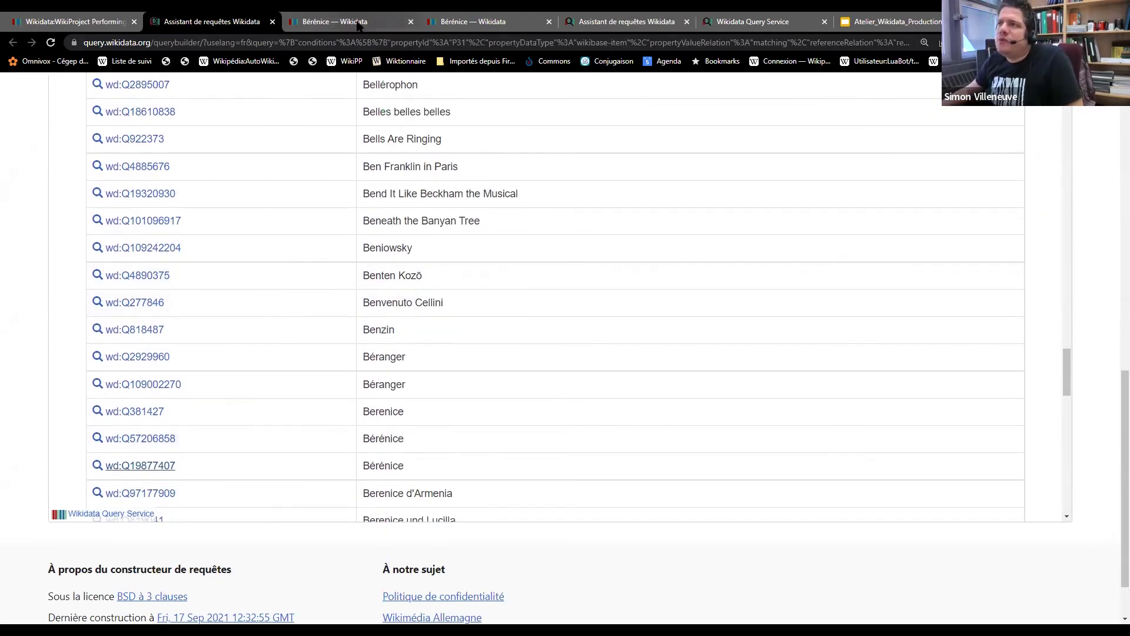
- From the Bérénice item Q57206858, search Wikidata for "bérénice" and extend the list of suggestions twice
click(356, 22)
click(310, 106)
text(bé)
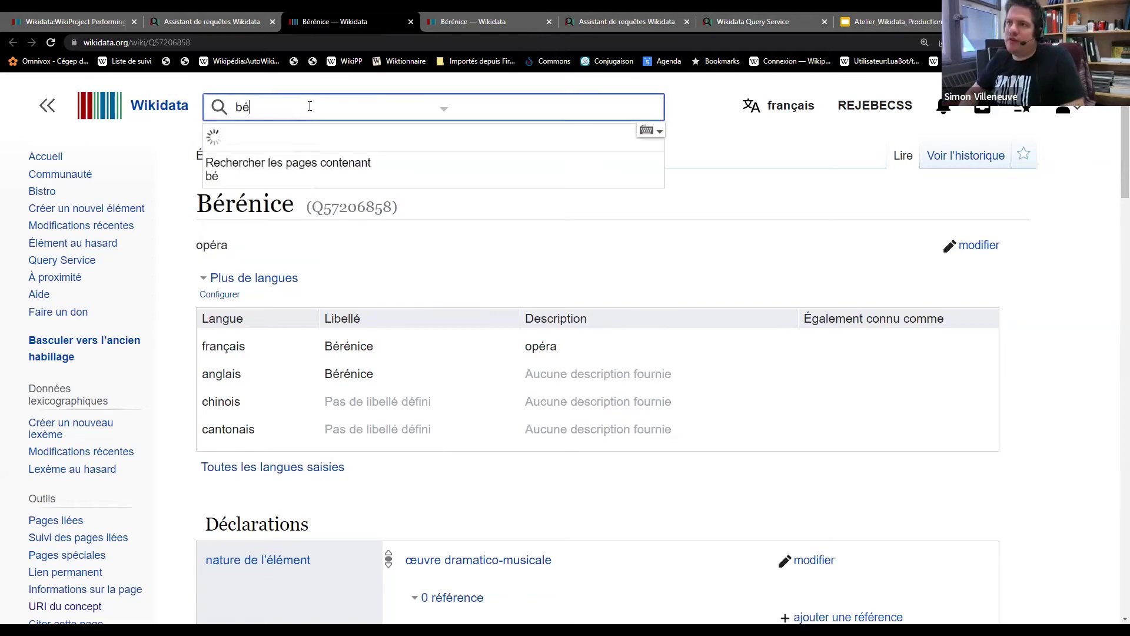
text(rénice)
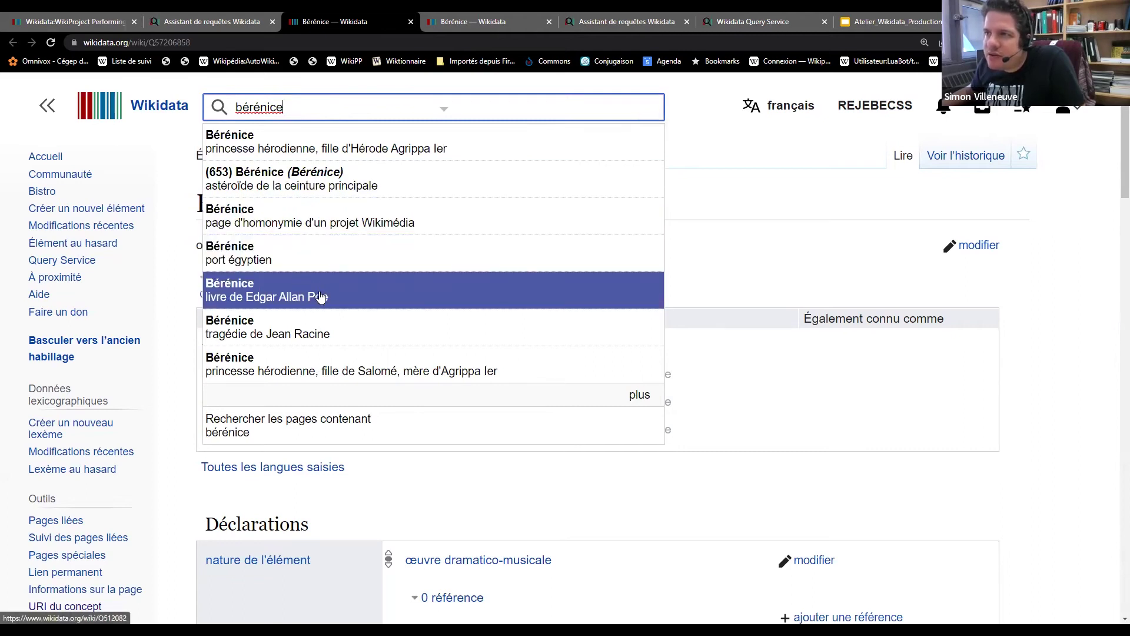
scroll(321, 296, down, 1)
click(571, 336)
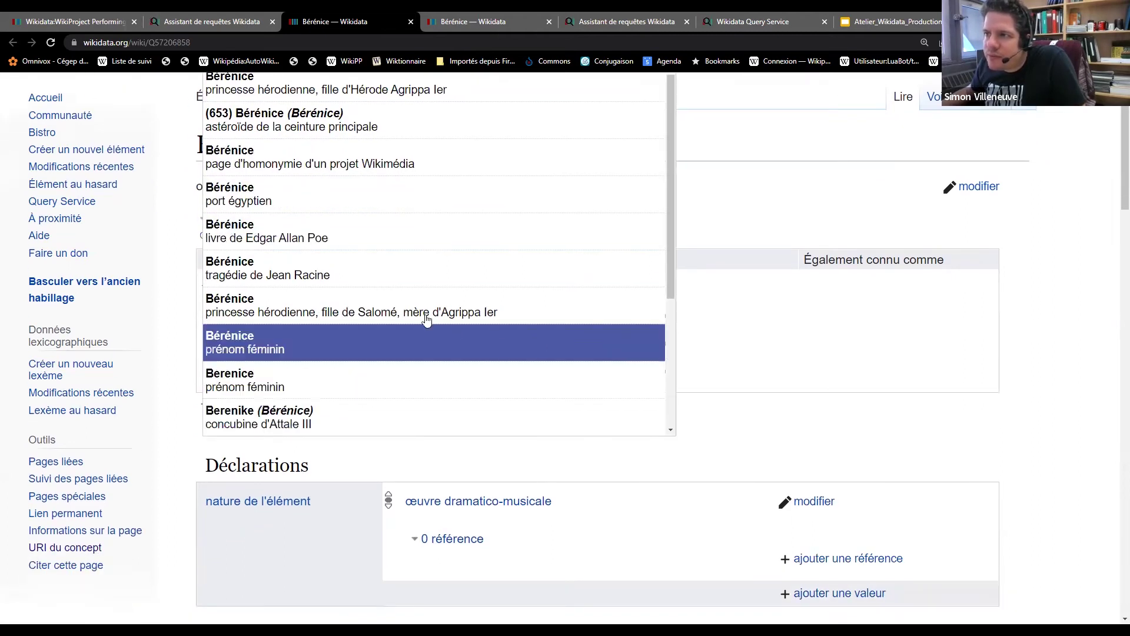
scroll(441, 327, down, 2)
scroll(428, 320, down, 2)
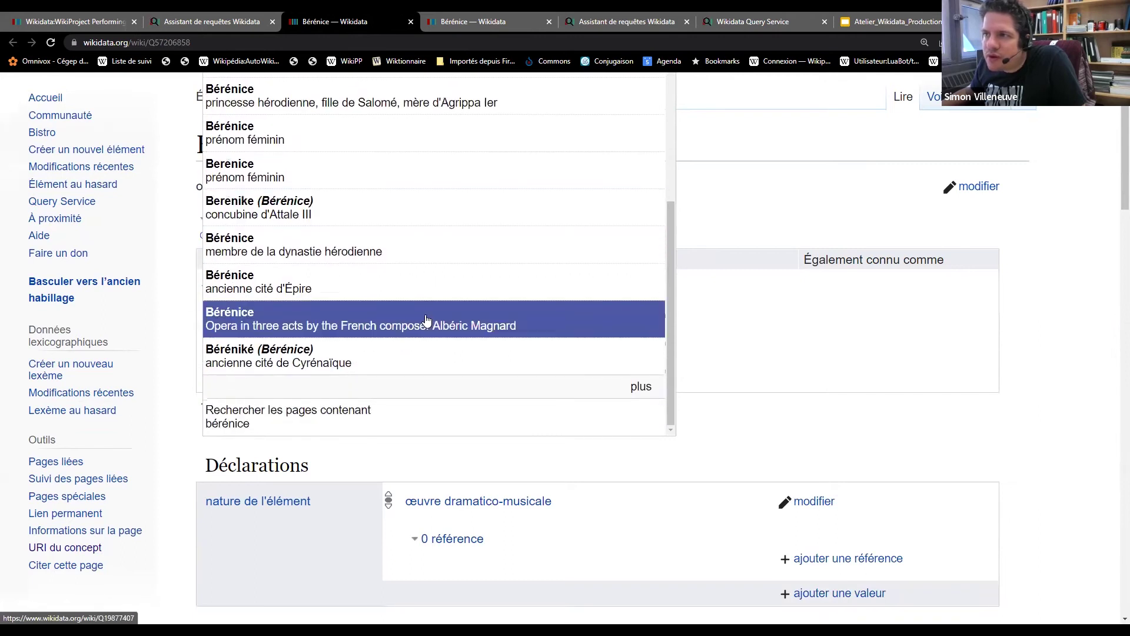
click(539, 384)
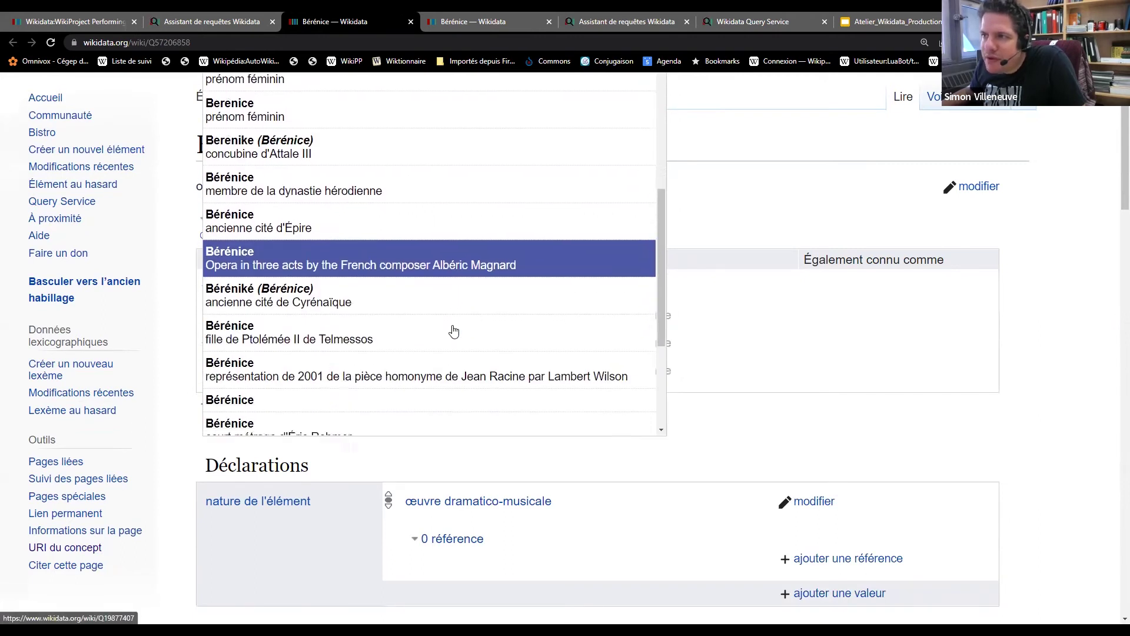
- Open the Bérénice items for the 2001 stagings of Racine's play by Lambert Wilson, in a new tab, and by Frédéric Fisbach
scroll(452, 328, down, 2)
middle_click(455, 325)
key(Return)
- Examine the statements of the Frédéric Fisbach staging, such as nature de l'élément, lieu, réalisateur ou metteur en scène and date
scroll(683, 390, down, 2)
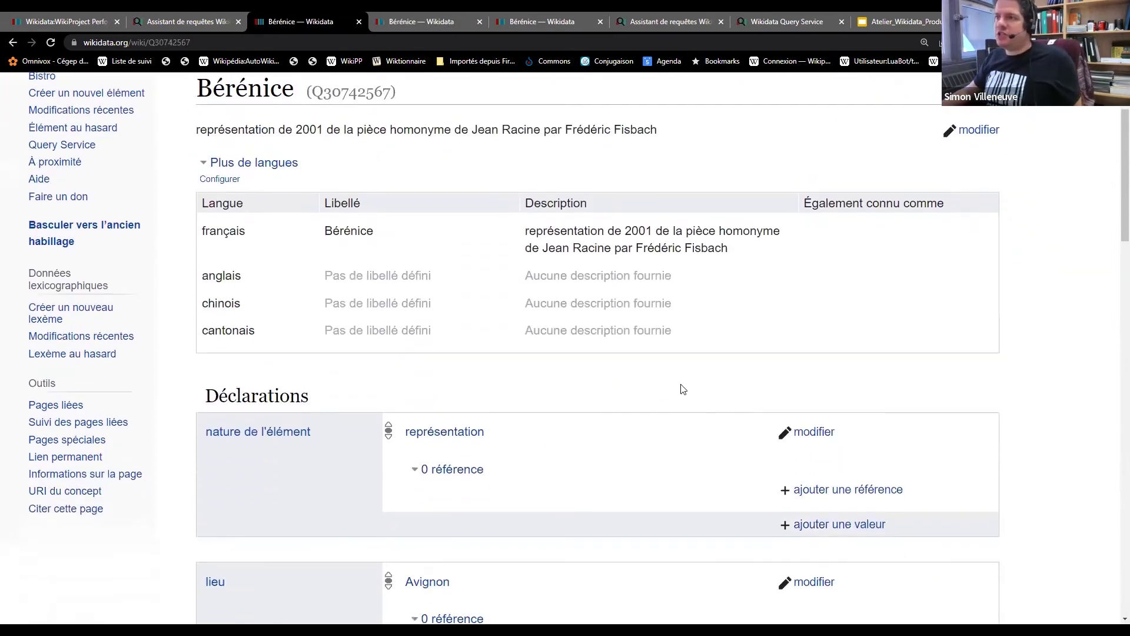
scroll(618, 370, down, 2)
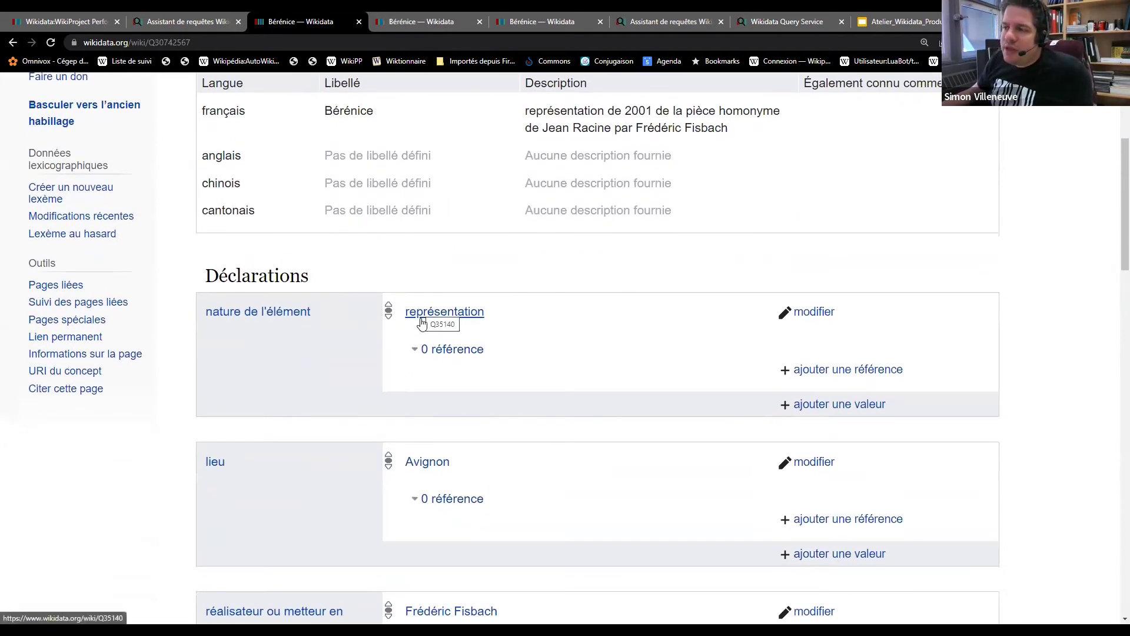
scroll(418, 330, down, 2)
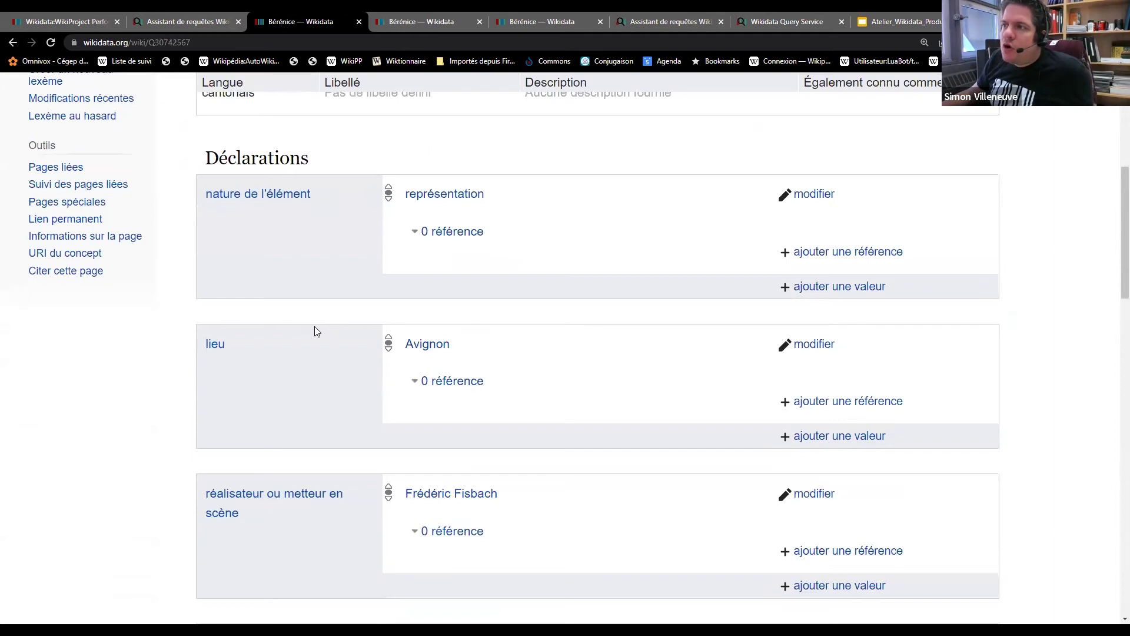
scroll(314, 331, down, 1)
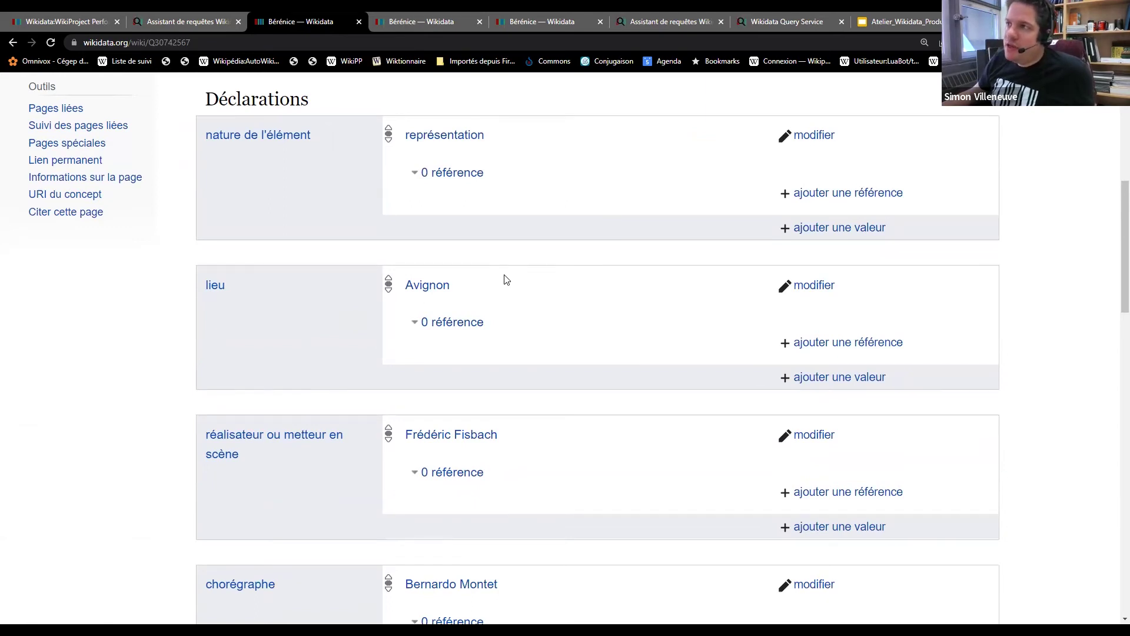
scroll(498, 235, down, 3)
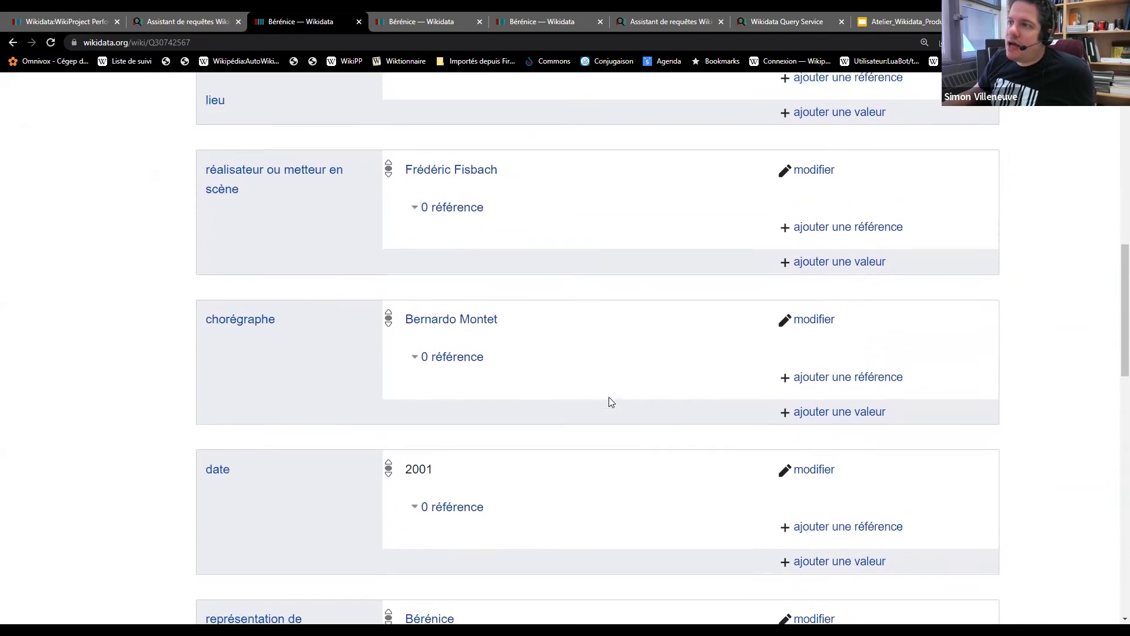
scroll(610, 402, up, 3)
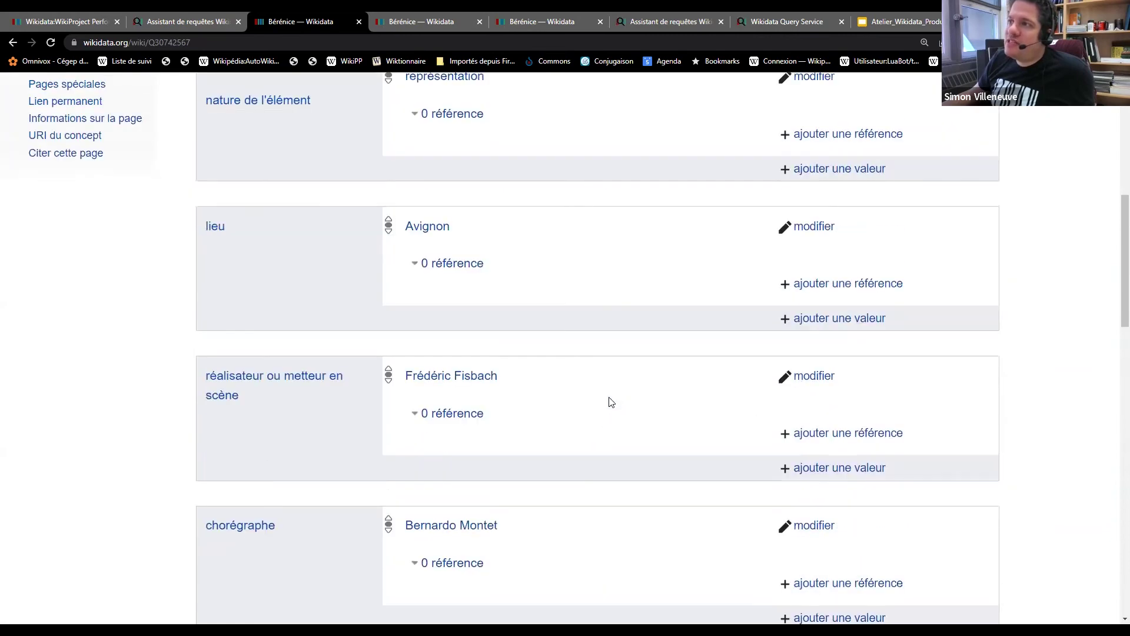
- In the Lambert Wilson staging item, open the Bérénice work linked under représentation de in a new tab and view it
click(407, 28)
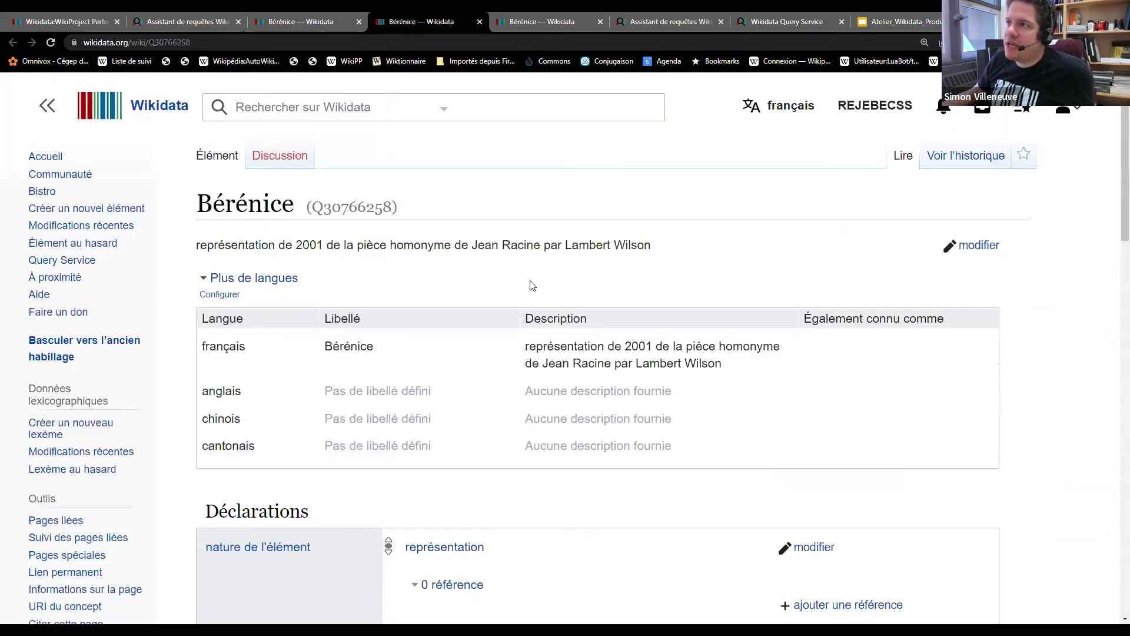
scroll(529, 285, down, 15)
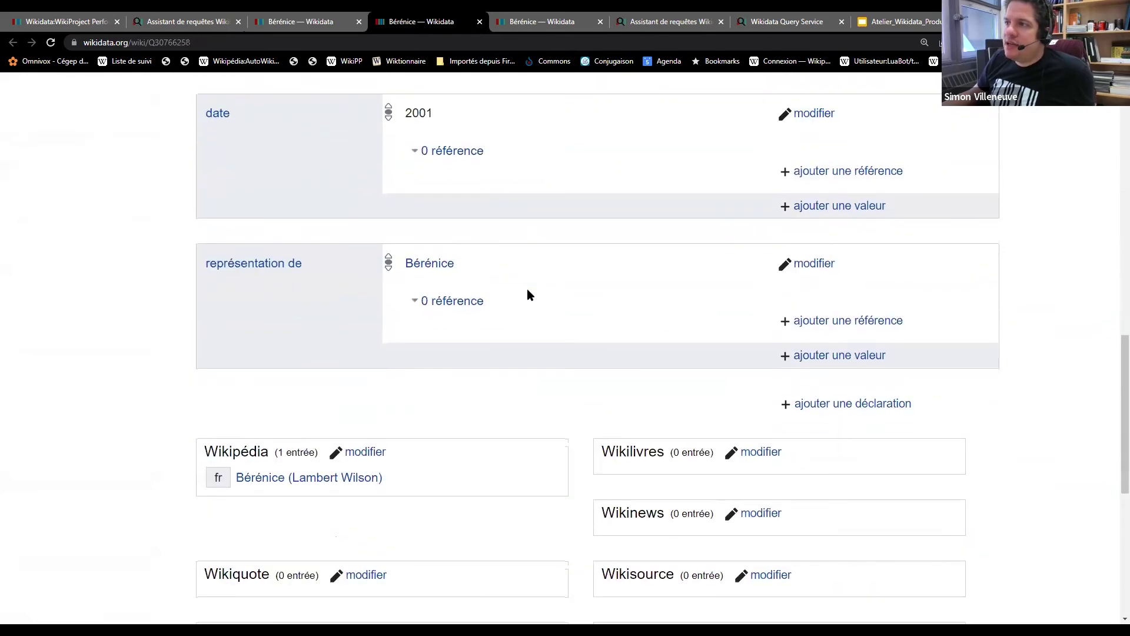
middle_click(432, 265)
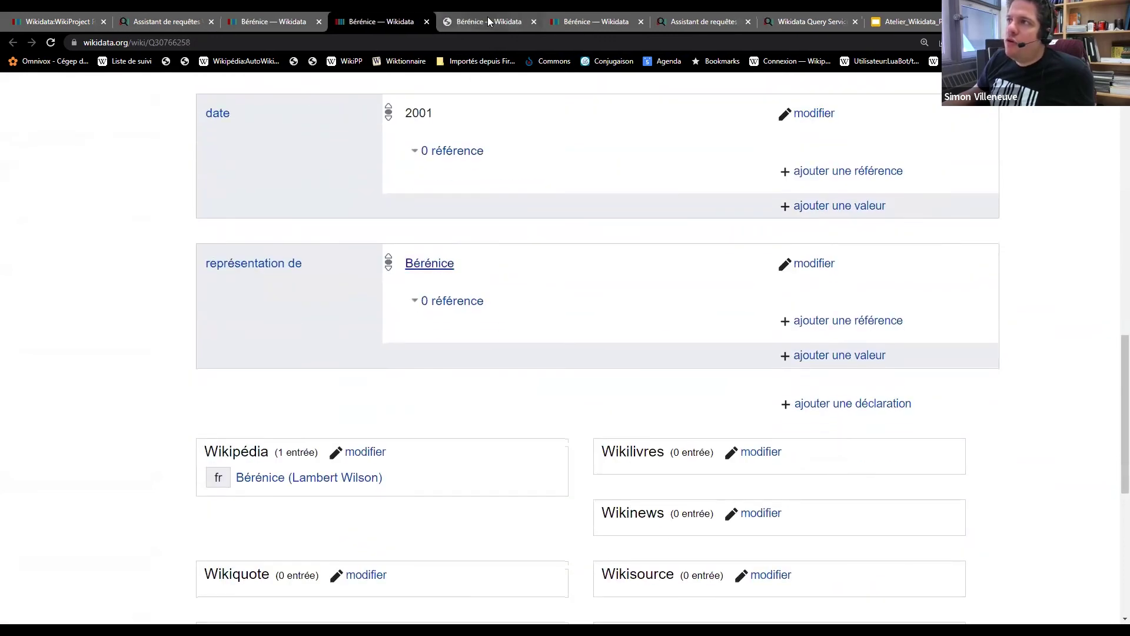
click(487, 21)
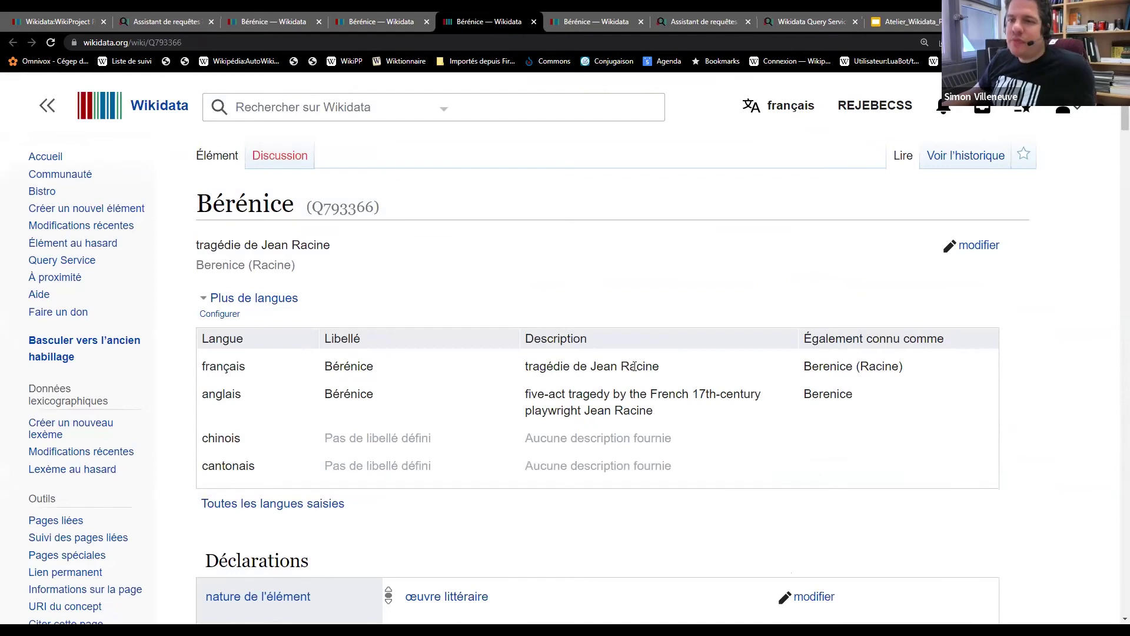
- Return to the Lambert Wilson staging item and review its représentation de, date, metteur en scène and lieu statements
click(383, 21)
scroll(381, 349, up, 1)
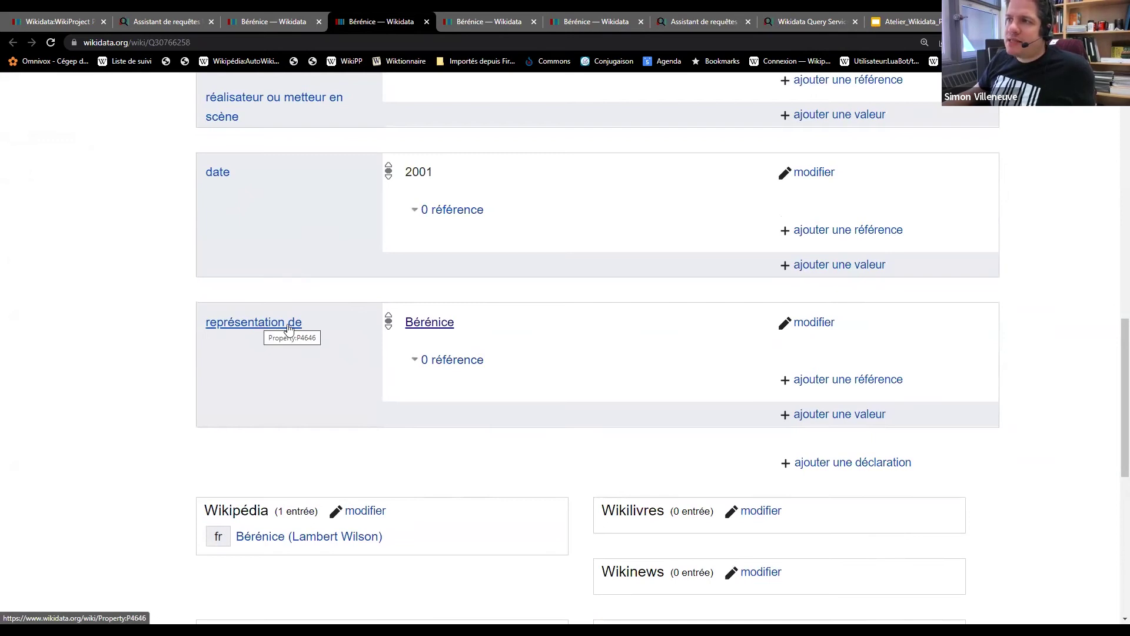
scroll(286, 328, up, 5)
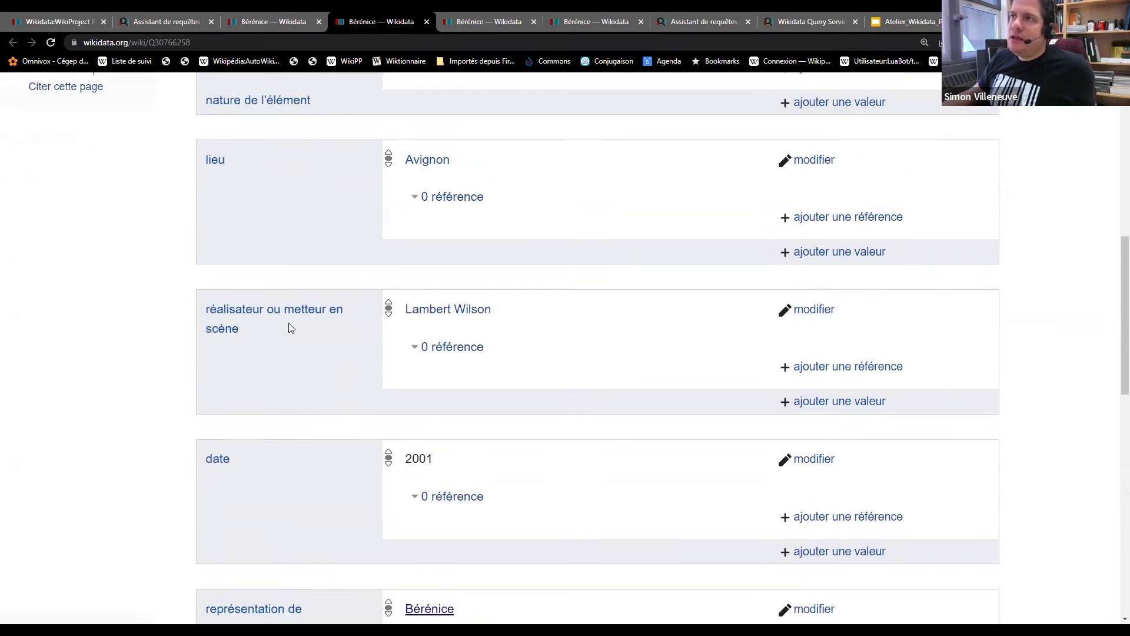
- Close the open Bérénice item pages to return to the query builder
scroll(303, 300, up, 3)
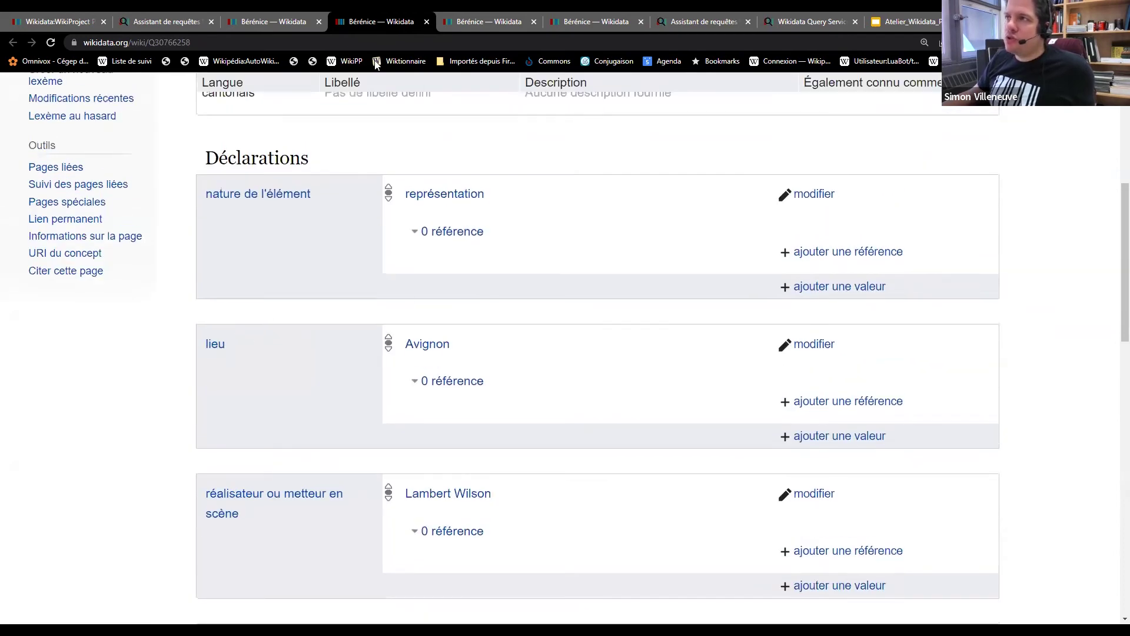
click(283, 23)
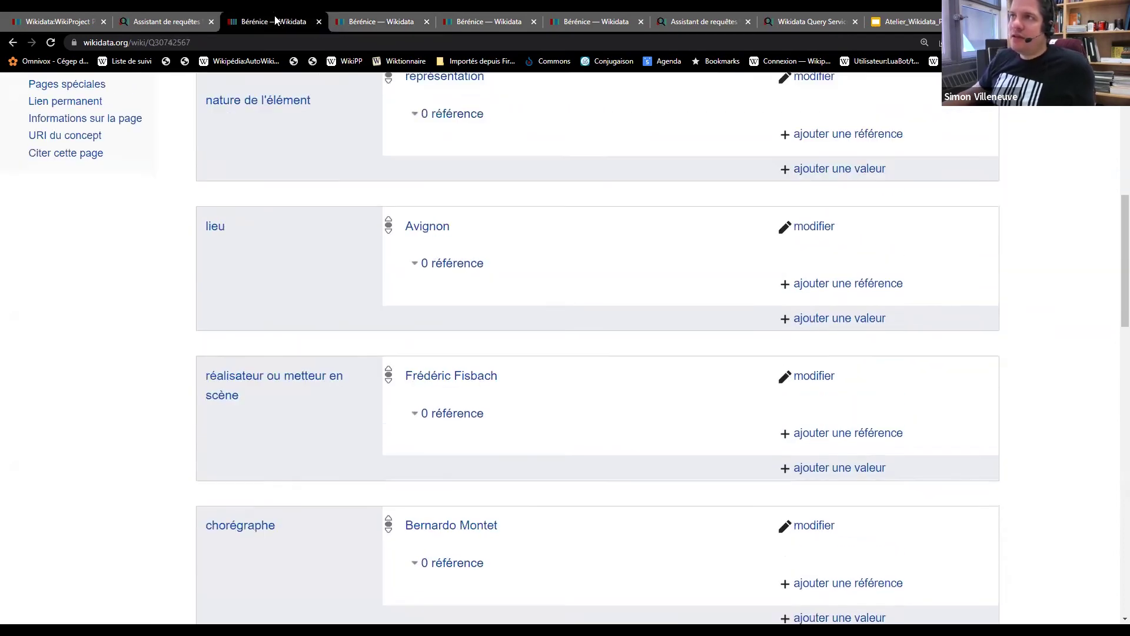
click(319, 22)
click(318, 22)
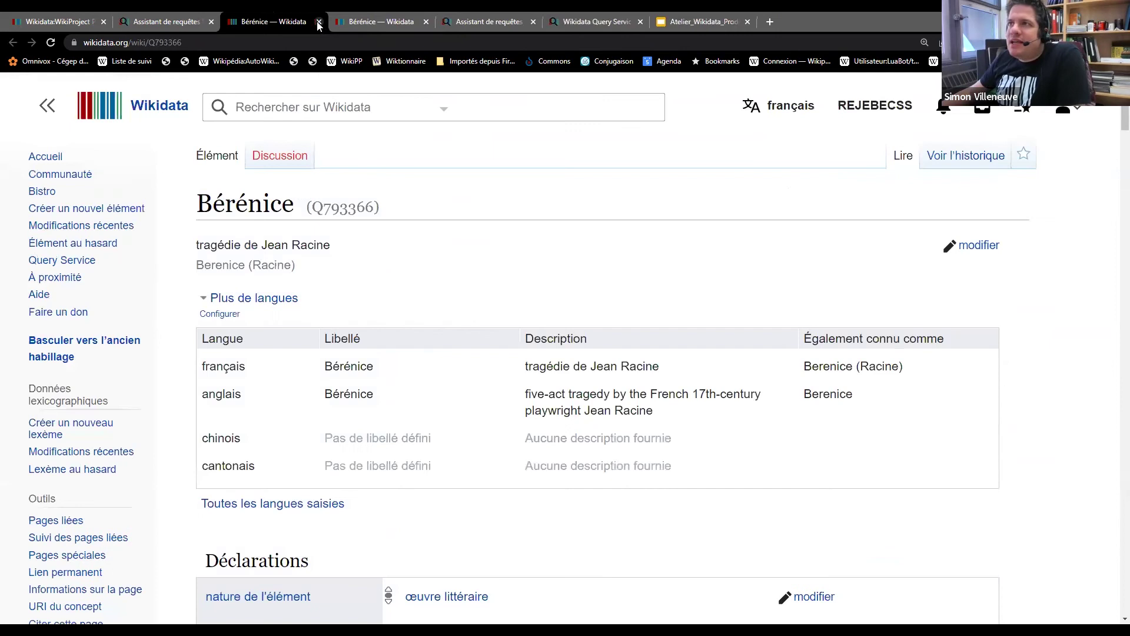
click(318, 22)
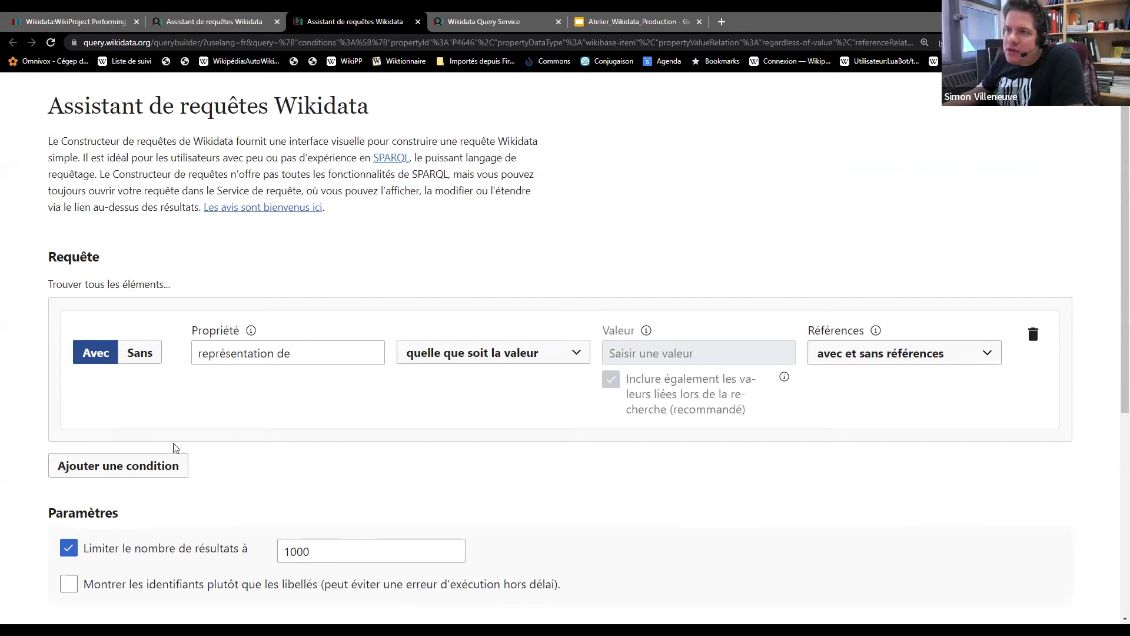
- Run the query for items having the property représentation de with any value, limited to 1000 results, and browse the whole results list
scroll(235, 478, down, 4)
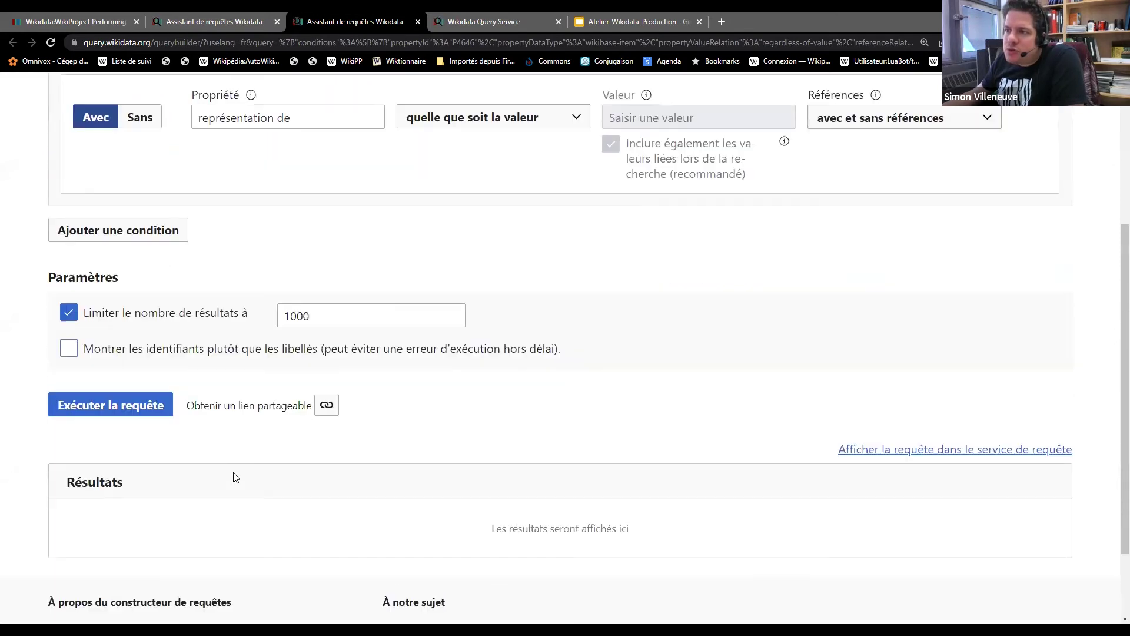
click(129, 408)
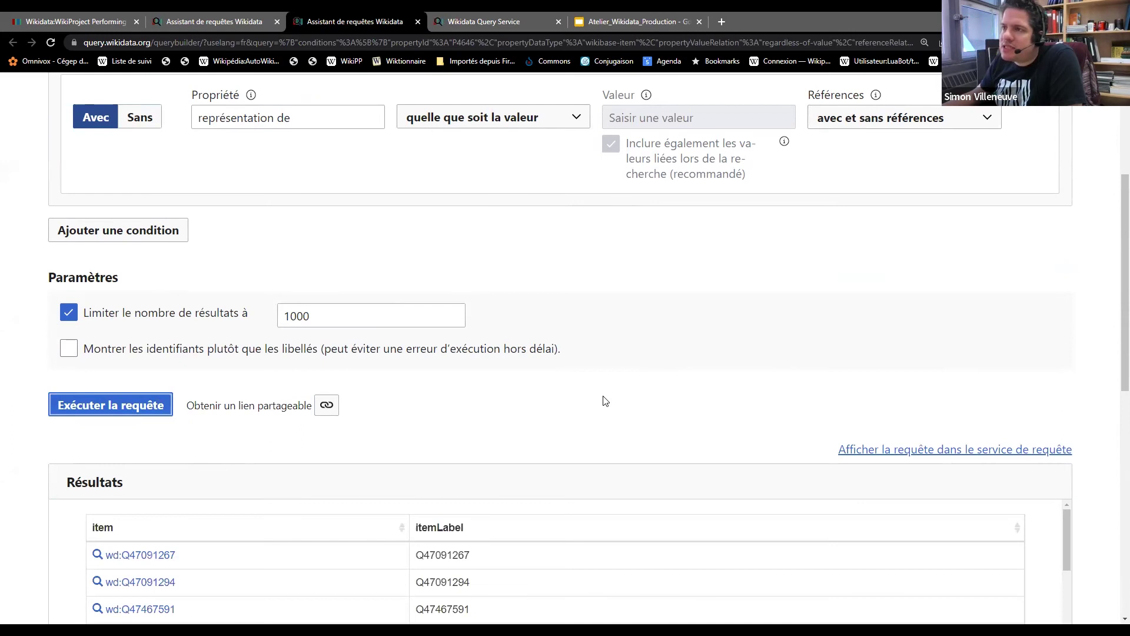
scroll(609, 402, down, 3)
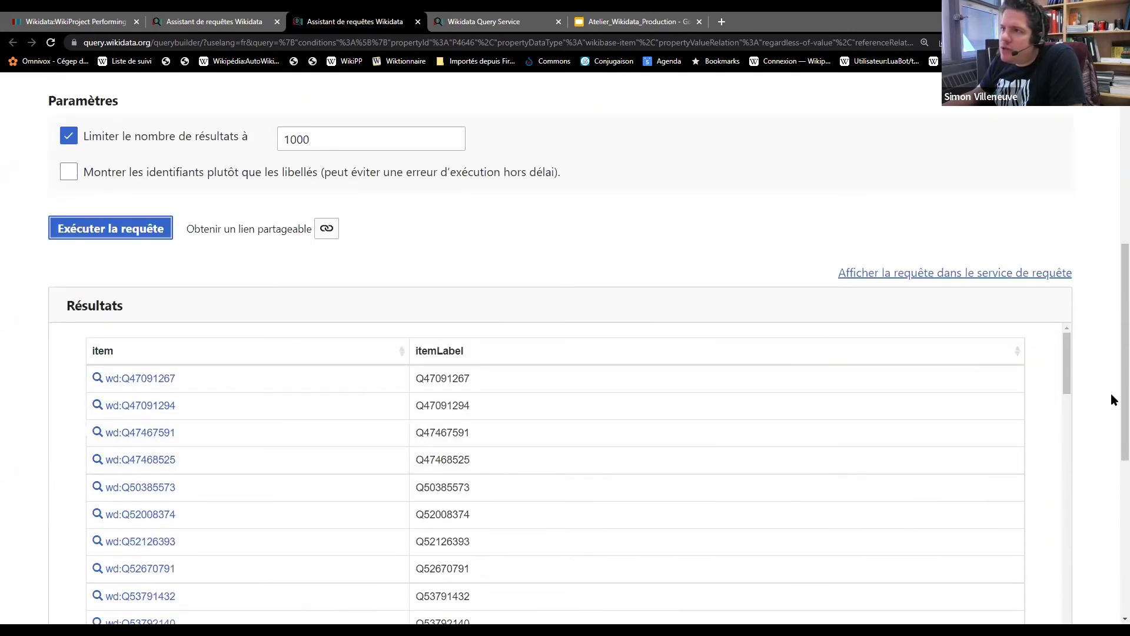
scroll(1110, 400, down, 1)
drag(1066, 313, 1067, 618)
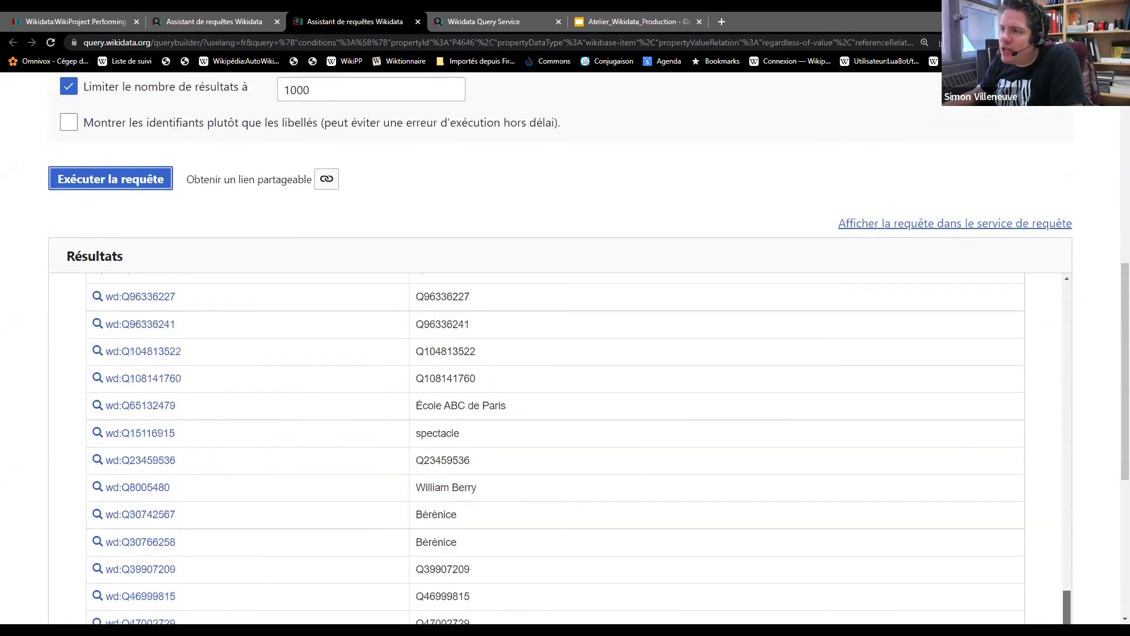
scroll(797, 482, down, 10)
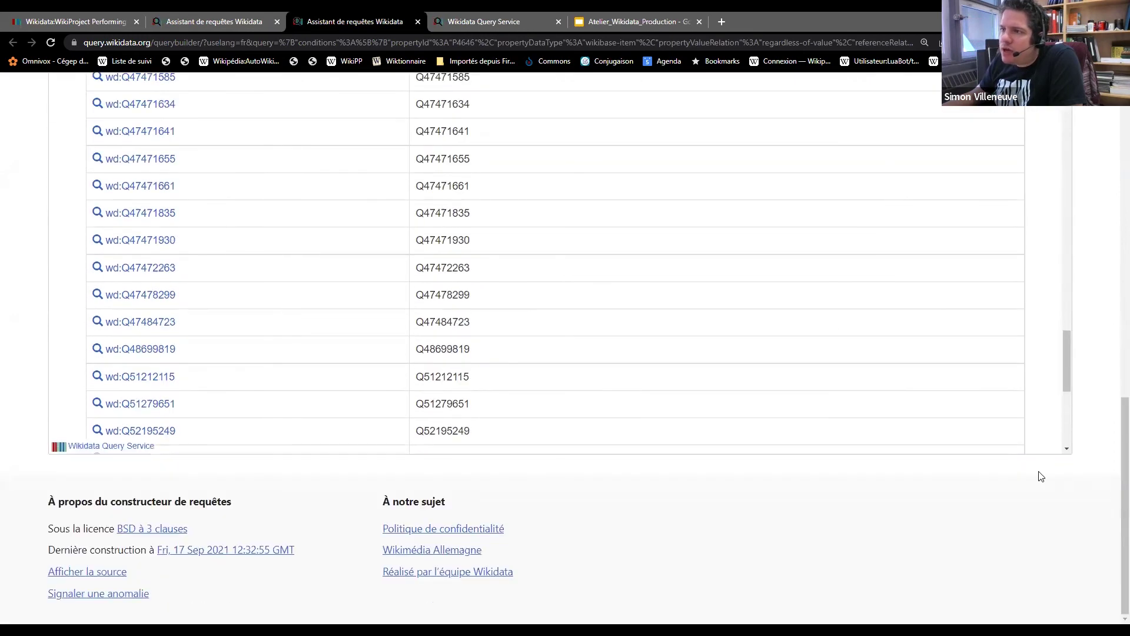
scroll(1041, 475, up, 1)
drag(1067, 415, 1066, 179)
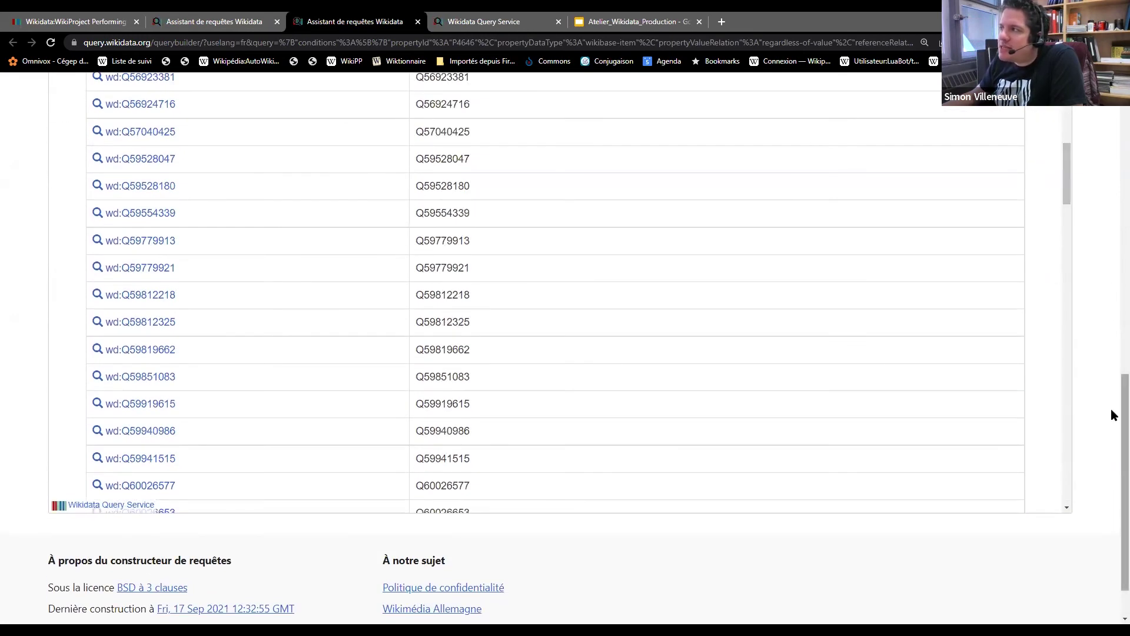
scroll(1112, 412, up, 6)
drag(1067, 486, 1064, 277)
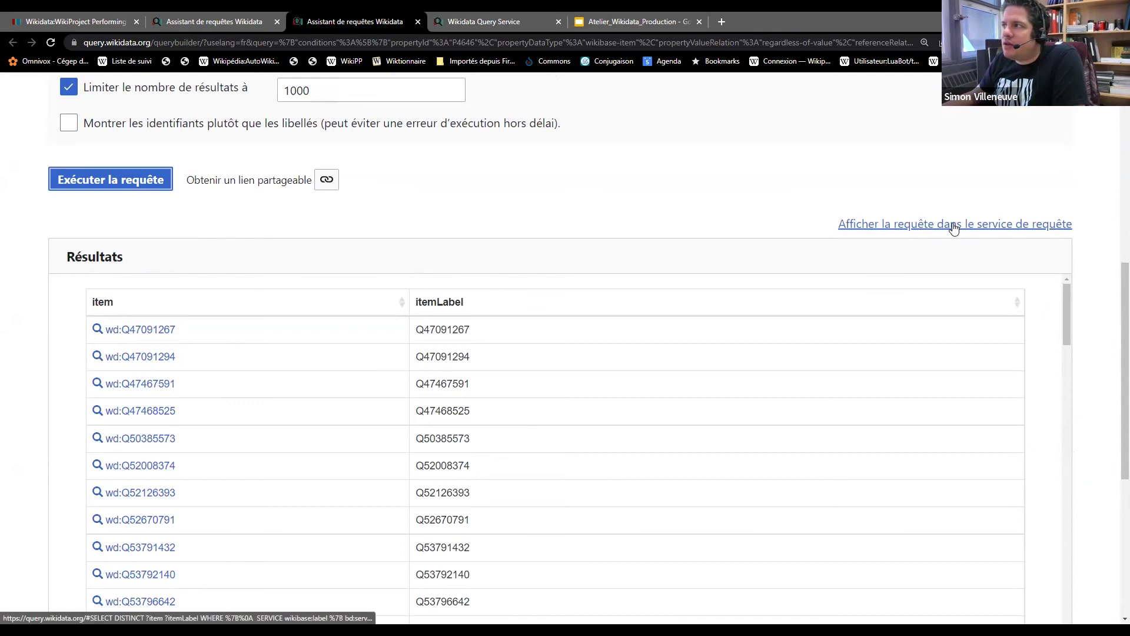
- From the already open embedded results for P4646, open the SPARQL query in the full Wikidata Query Service and run it
click(504, 20)
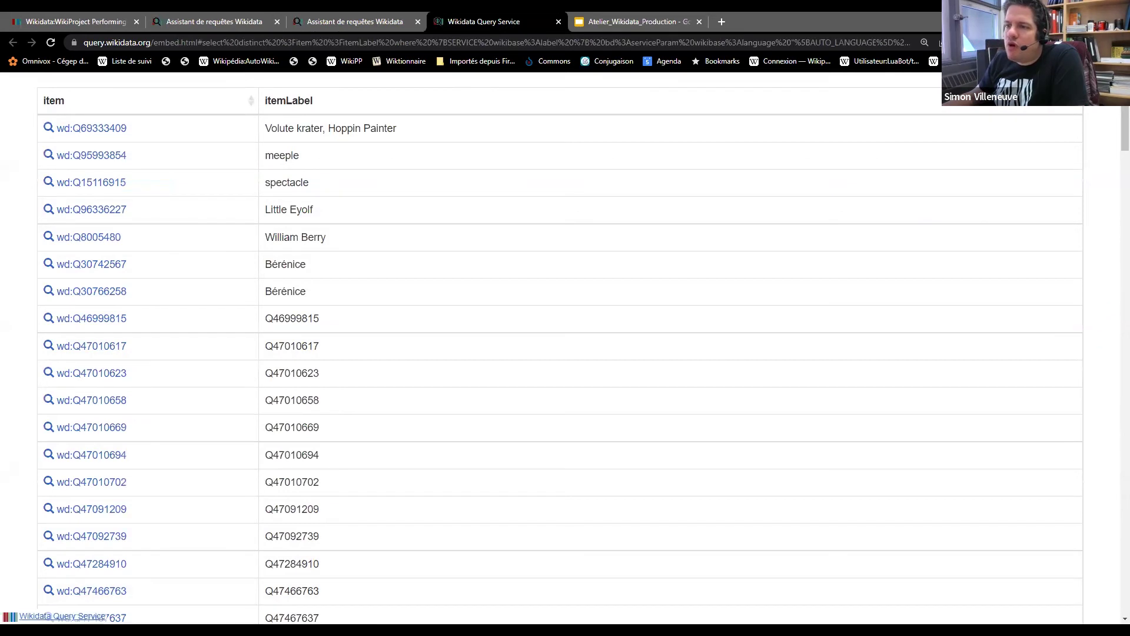
click(61, 615)
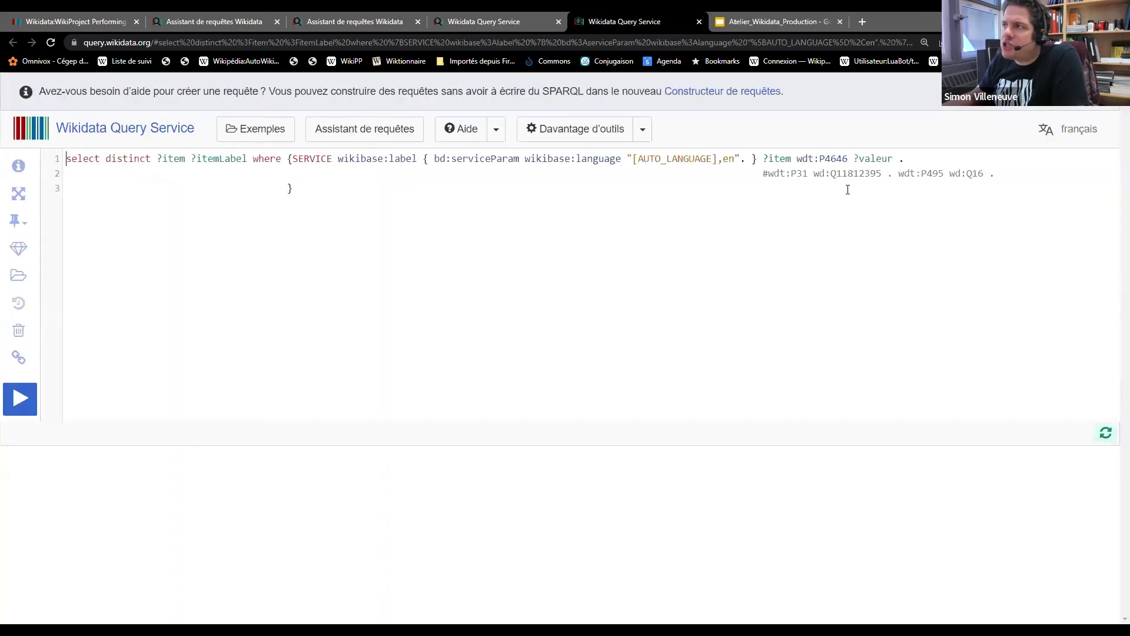
click(22, 399)
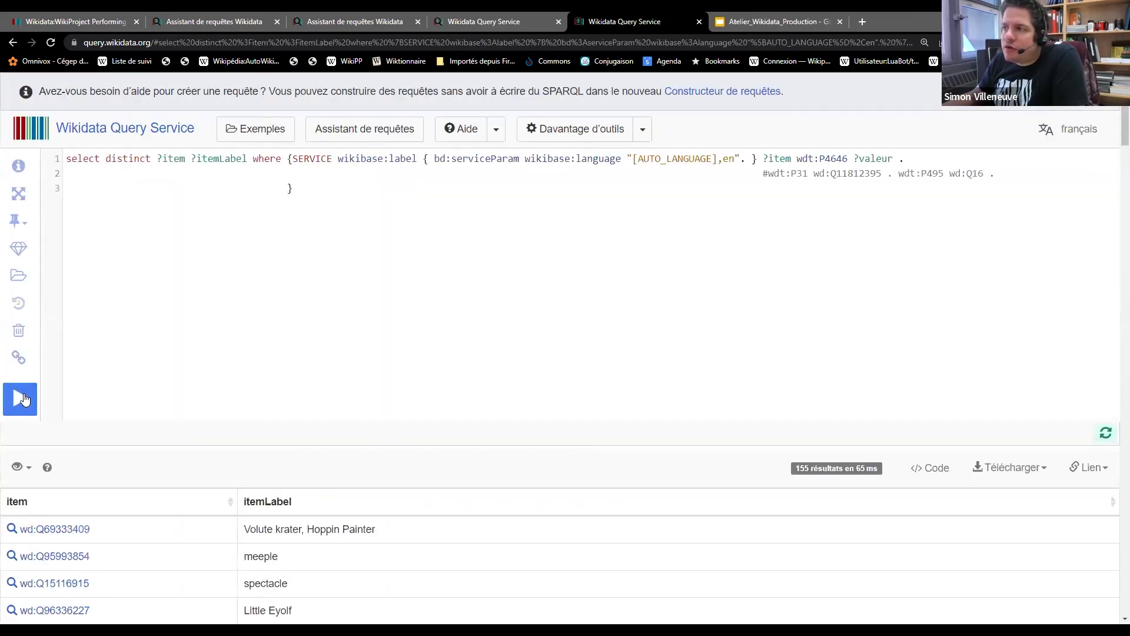
- Review the result count and the item labels returned by the SPARQL query, and close that query page
scroll(303, 488, down, 2)
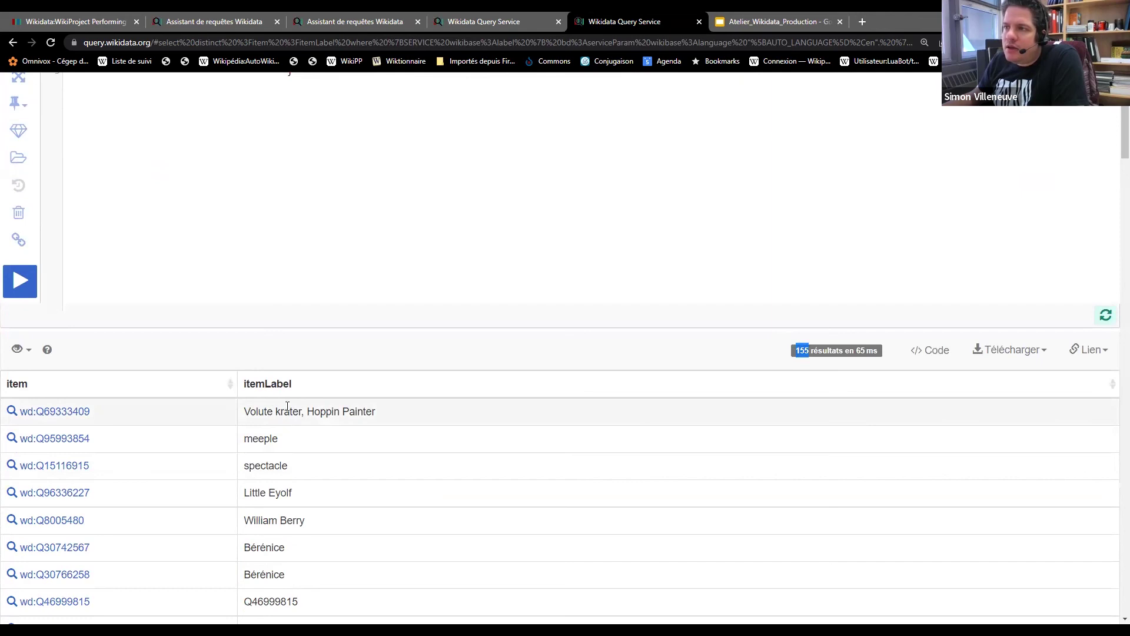
scroll(283, 399, down, 2)
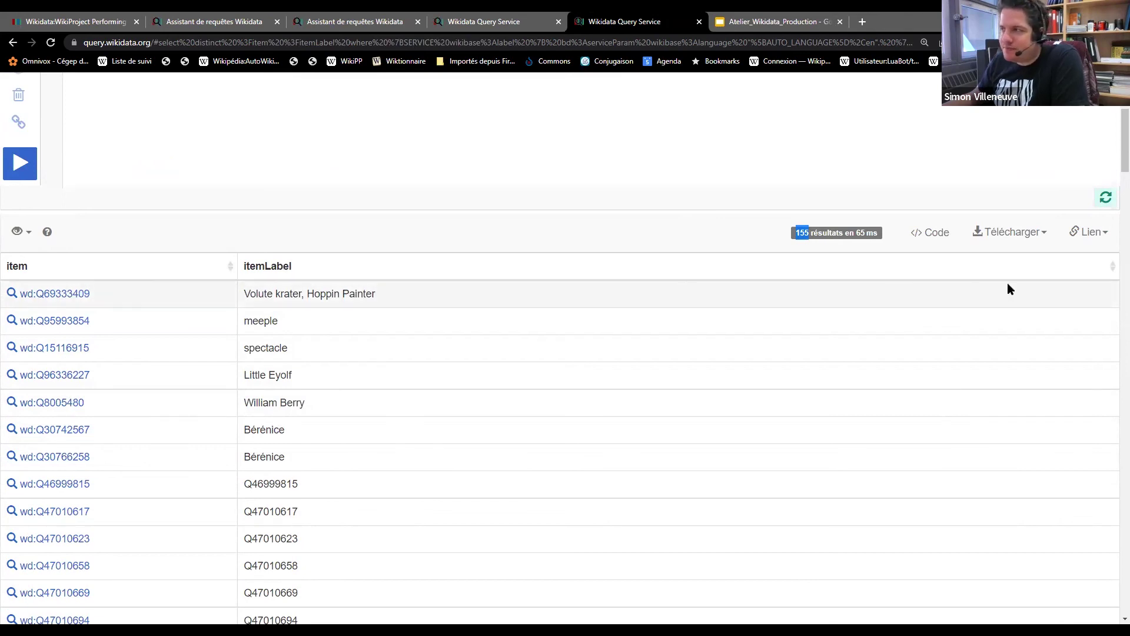
scroll(1112, 176, down, 3)
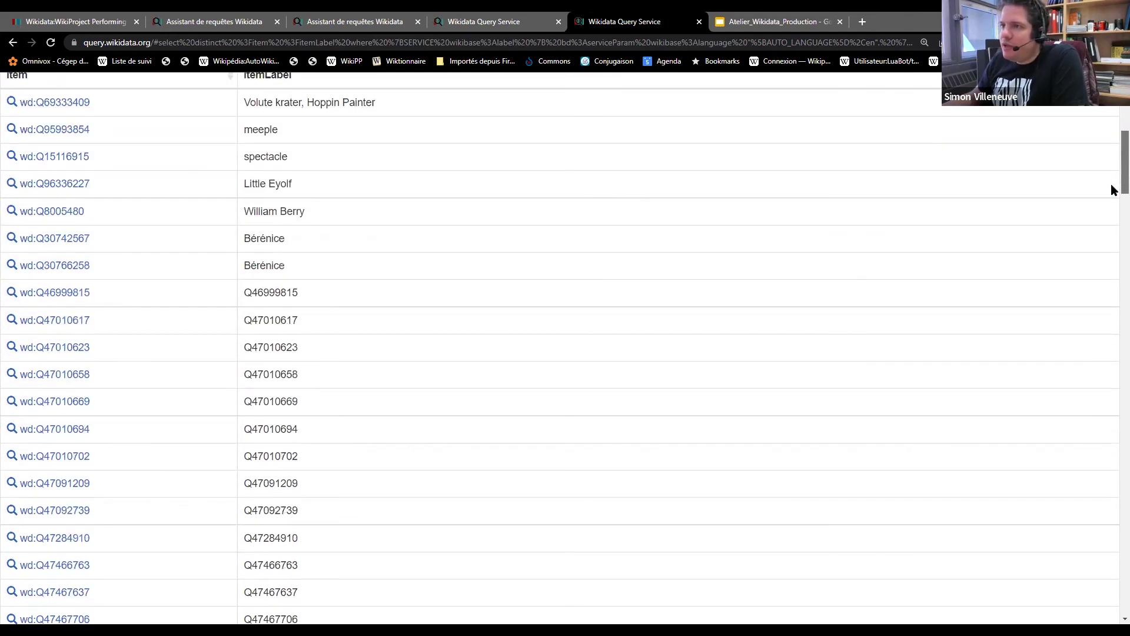
scroll(1113, 187, up, 5)
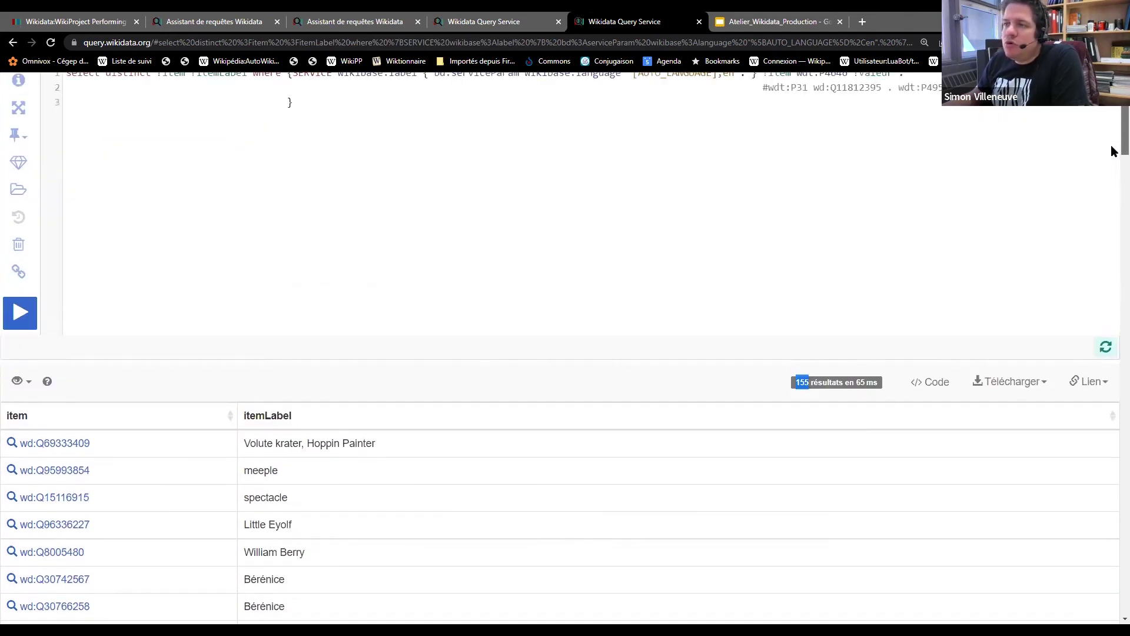
click(699, 21)
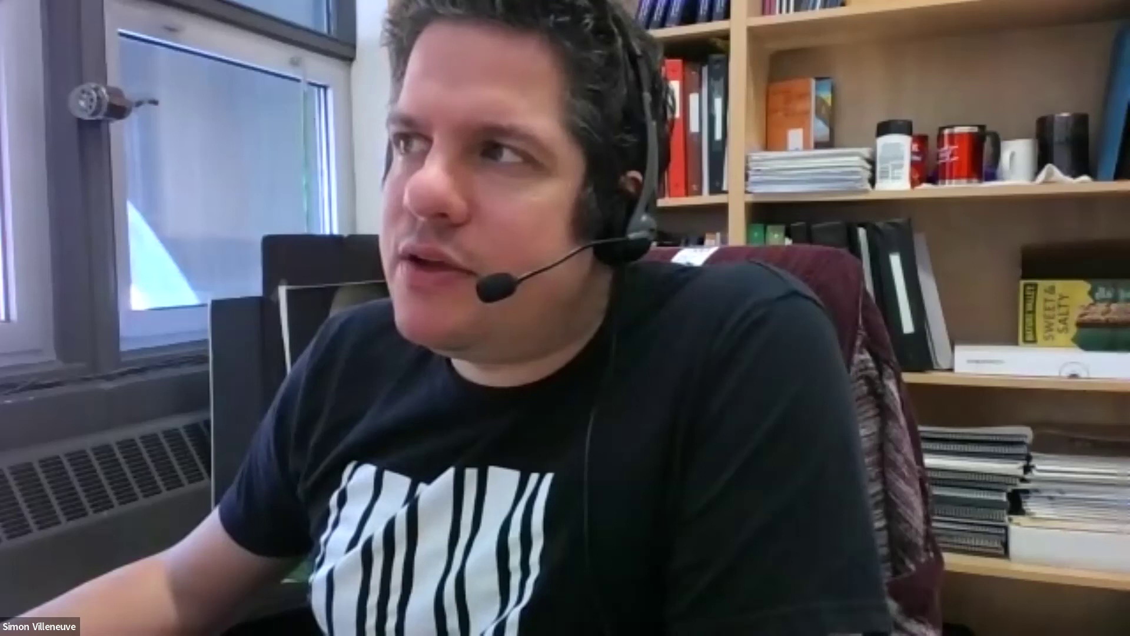